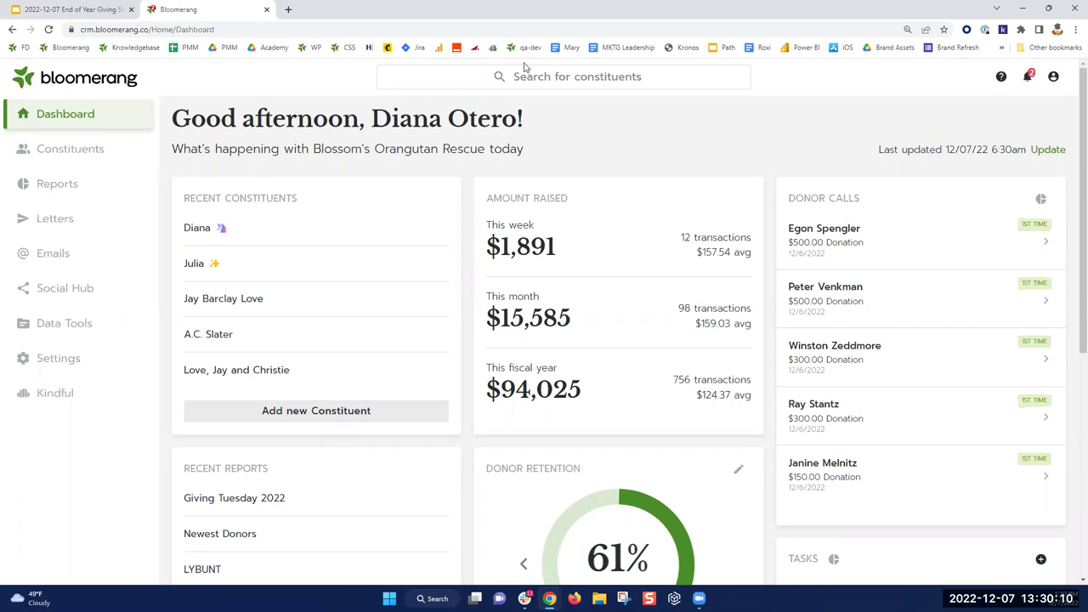
Review the active appeals in the transaction settings and open a blank form for a new appeal.
click(54, 364)
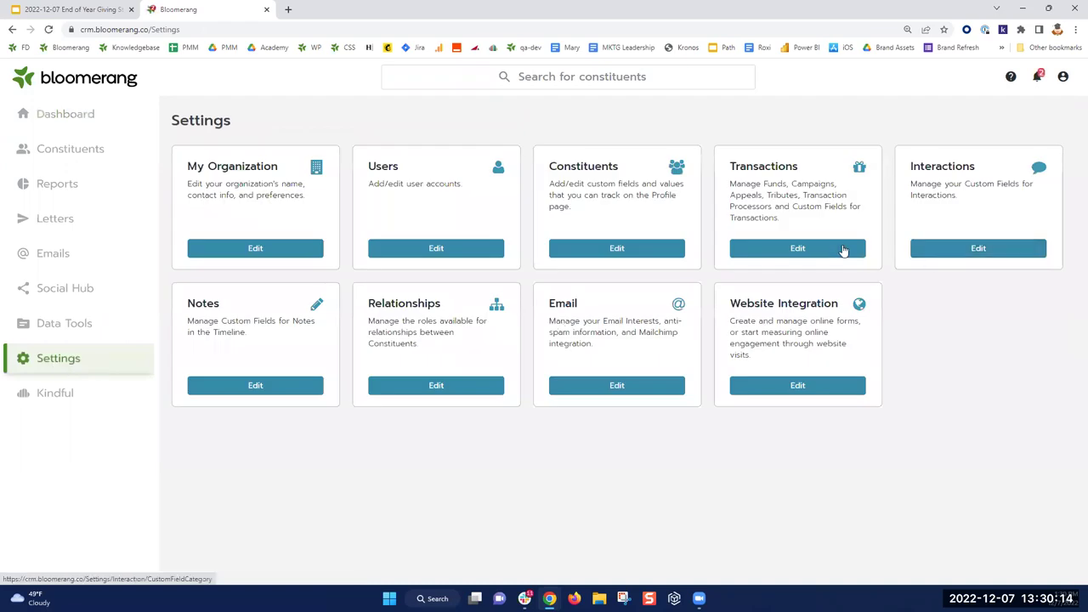
click(842, 249)
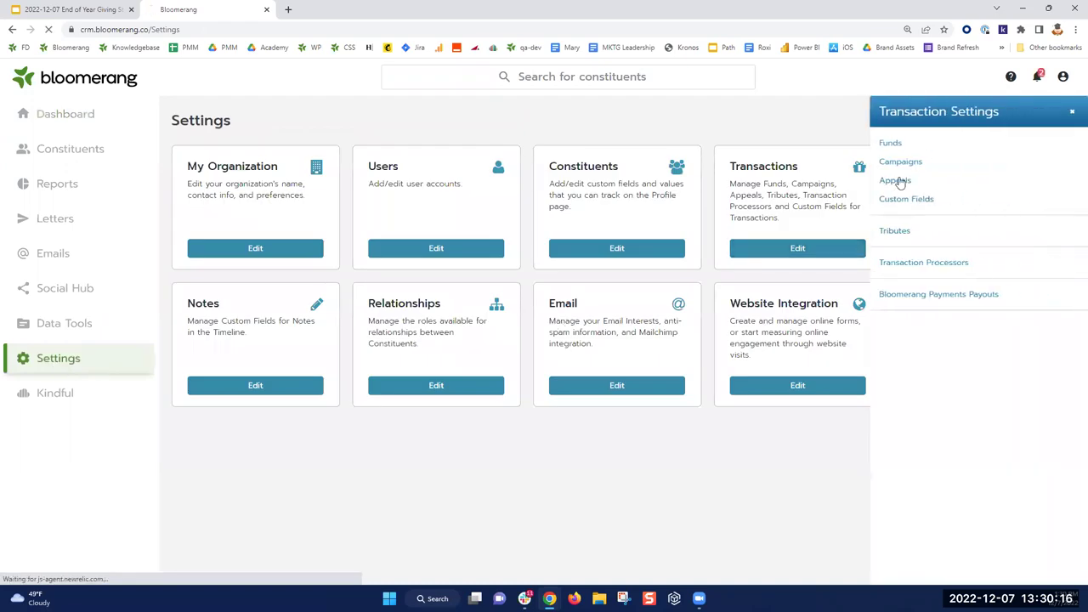
click(901, 182)
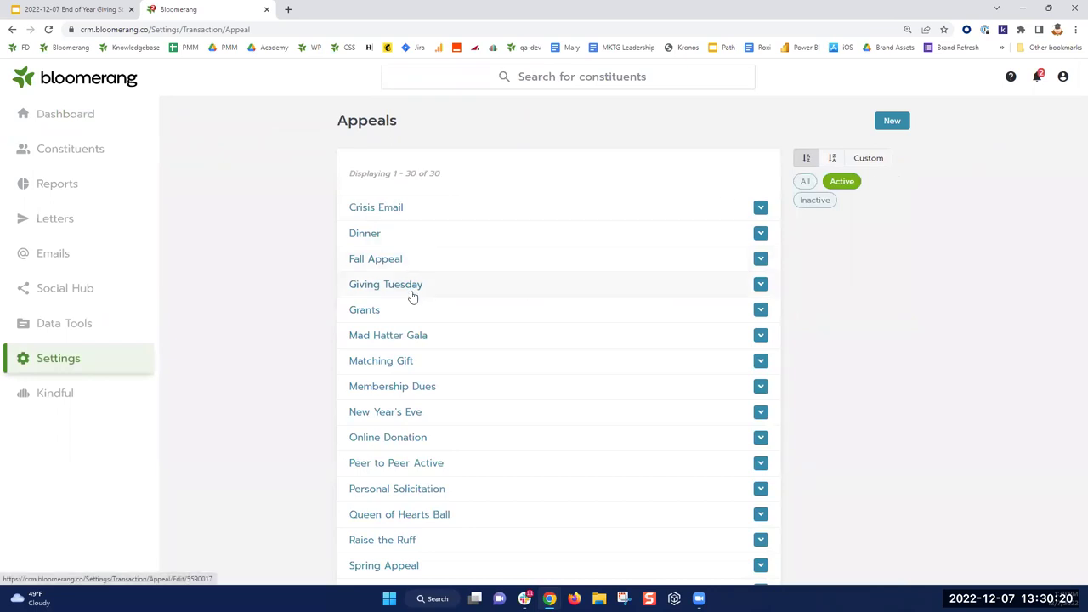
scroll(252, 351, down, 3)
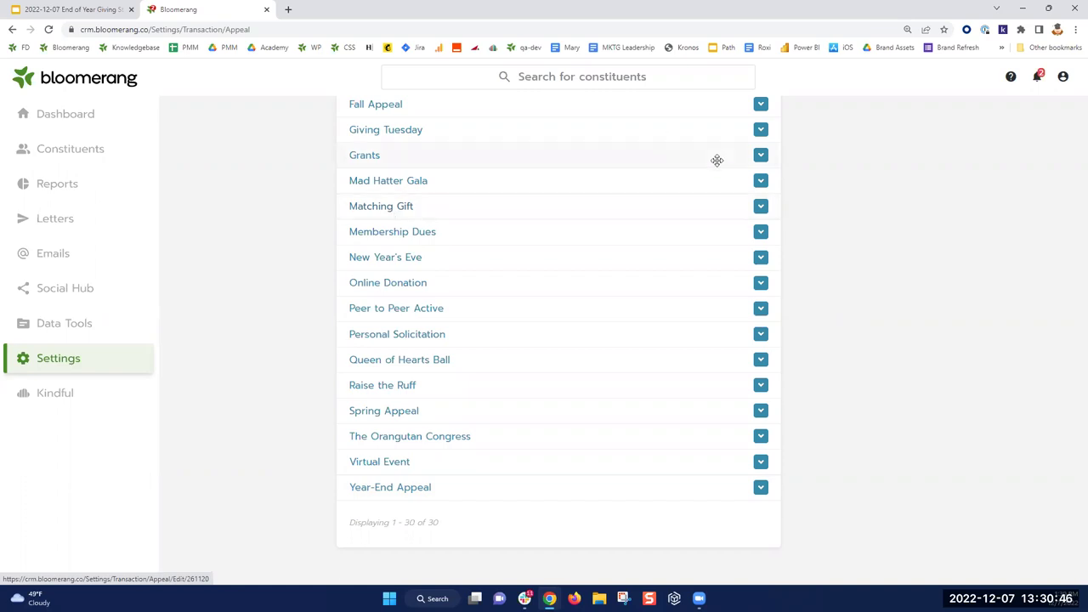
scroll(819, 308, up, 2)
click(892, 126)
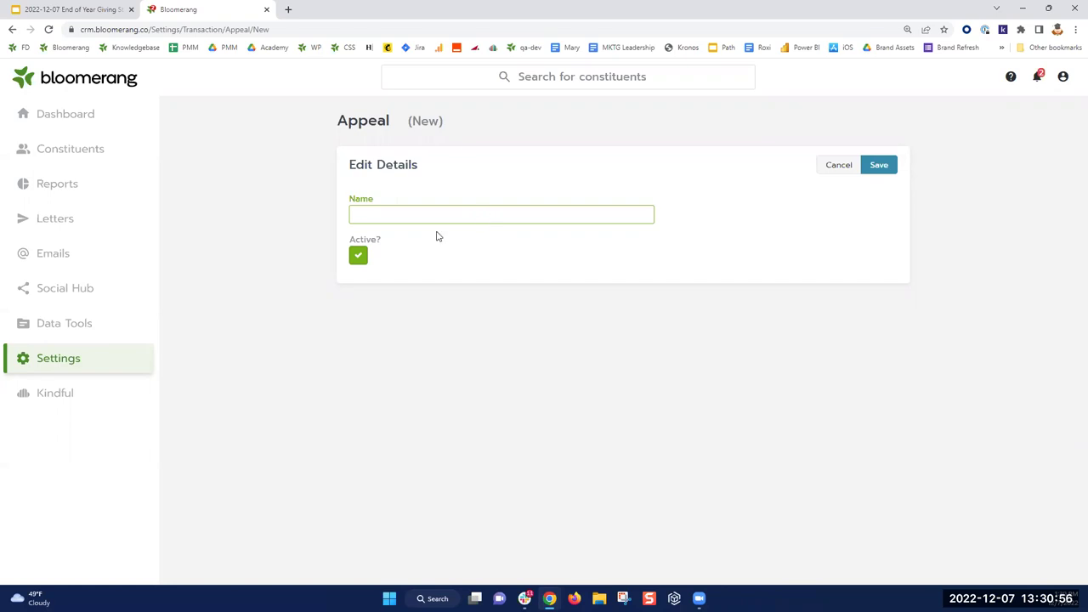
Leave the new appeal form unsaved and display the transaction settings options, including Campaigns.
click(119, 364)
click(762, 251)
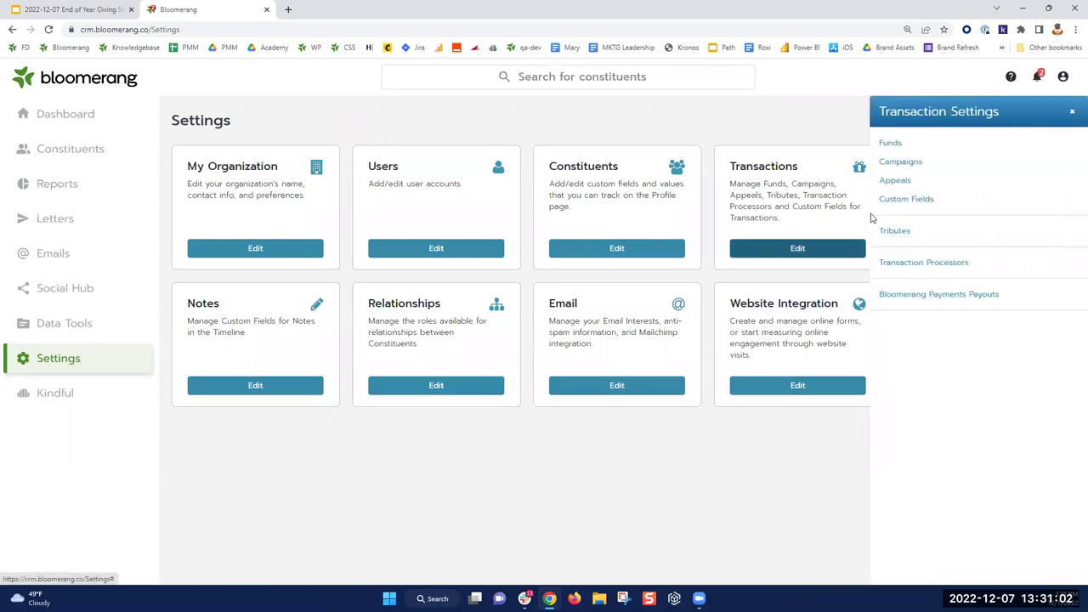
click(901, 162)
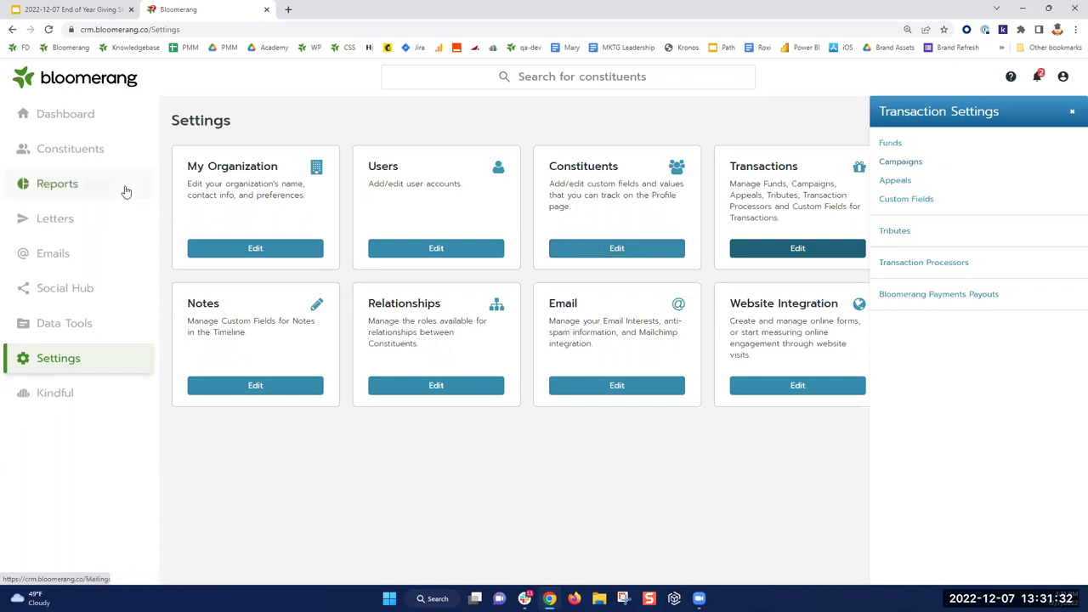
Update the dashboard figures and examine the campaigns' progress toward their goals.
click(73, 119)
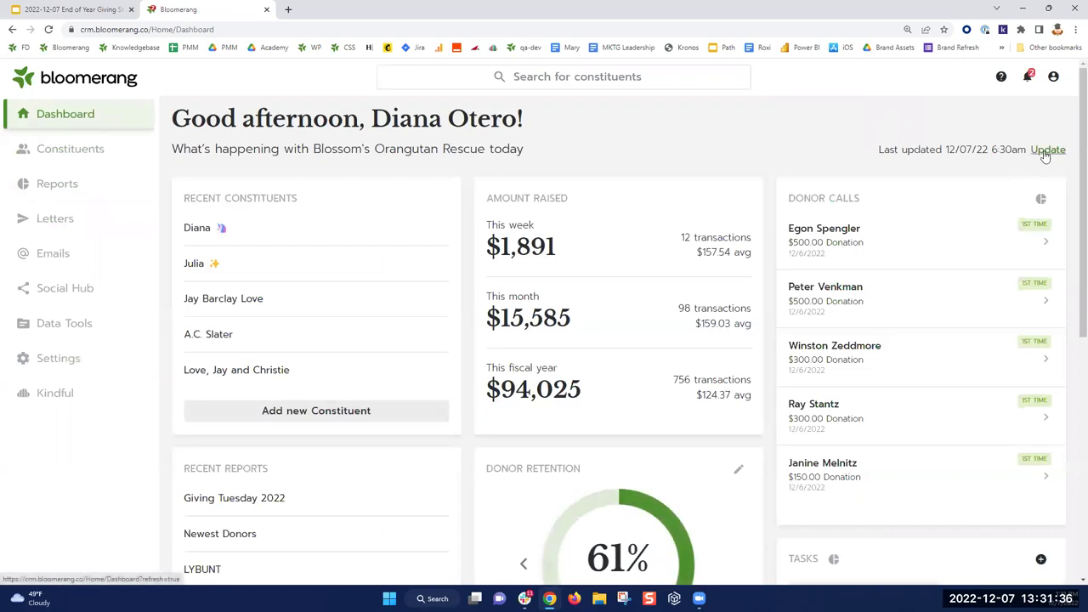
click(1046, 151)
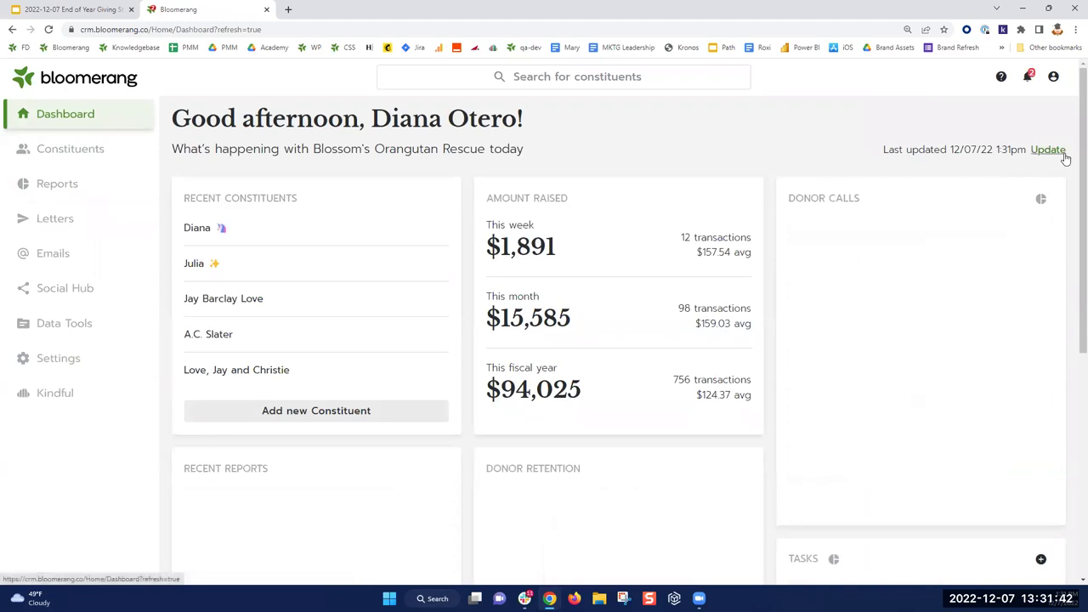
scroll(770, 325, down, 3)
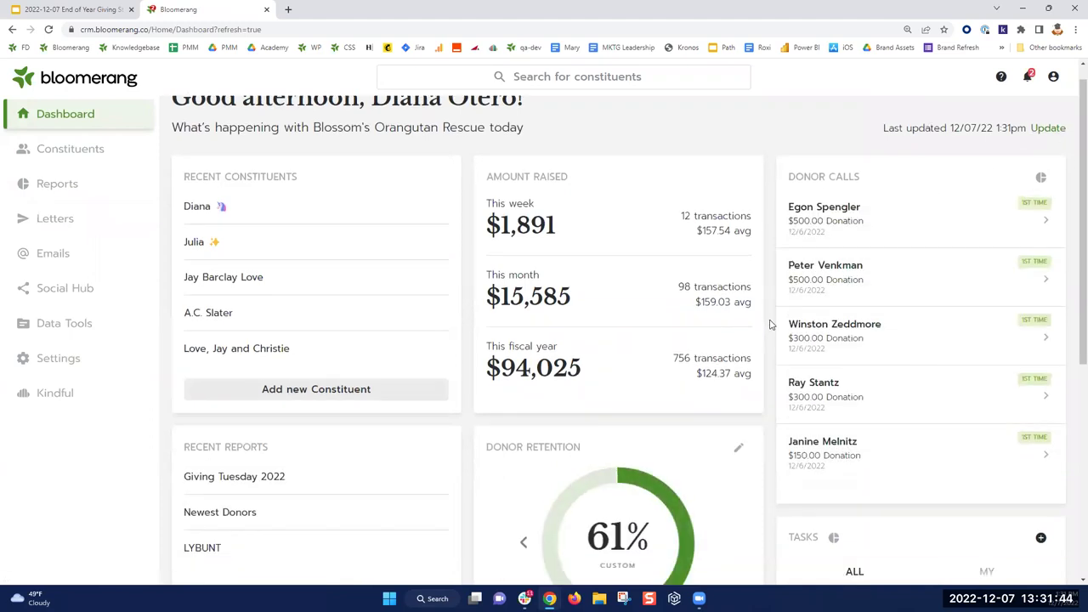
scroll(772, 324, down, 2)
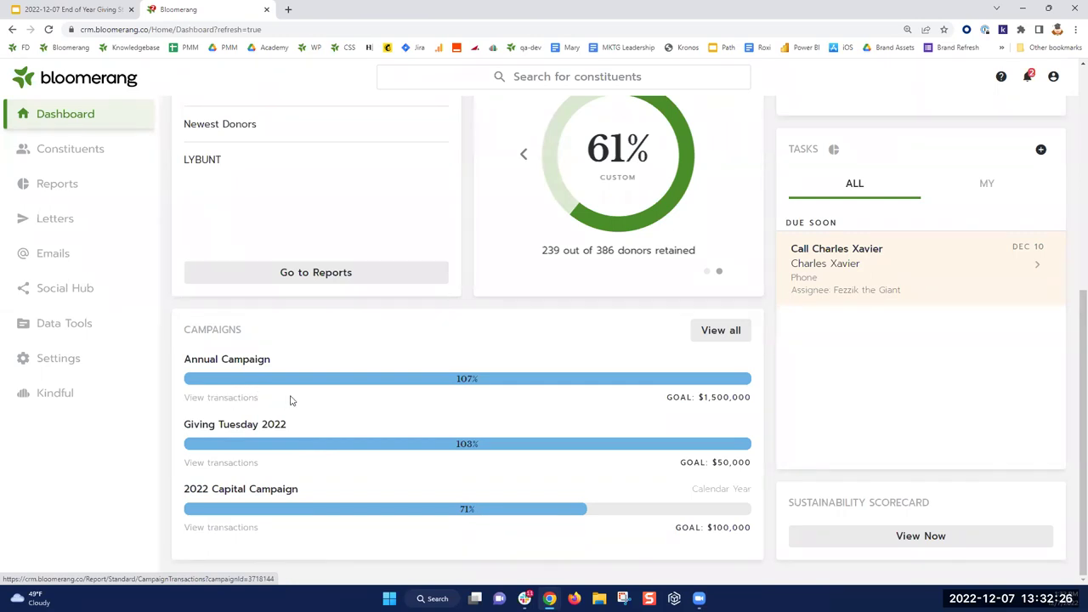
mouse_move(313, 382)
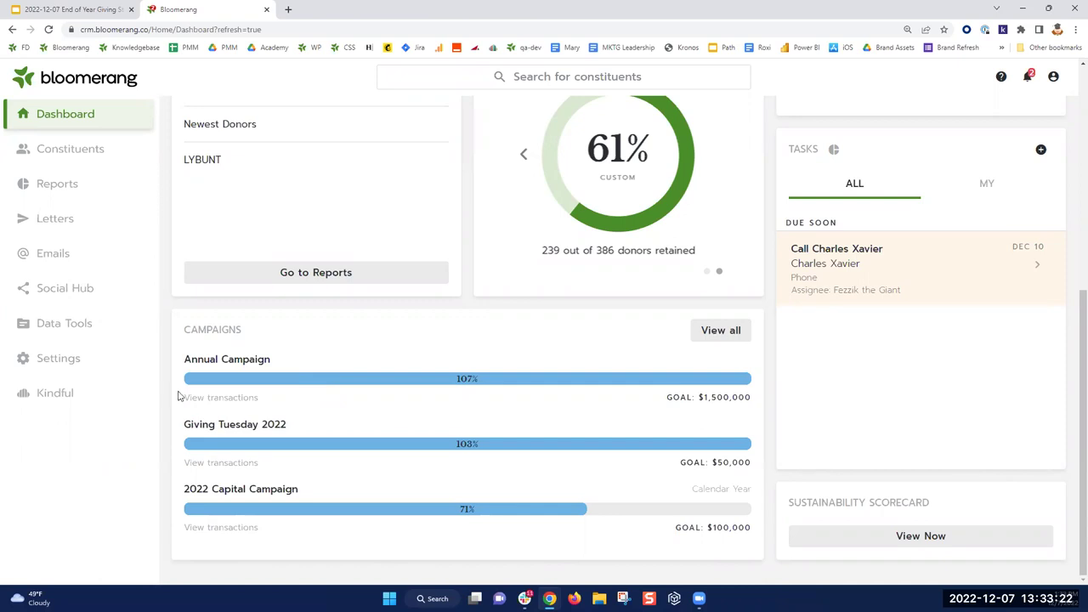
mouse_move(243, 388)
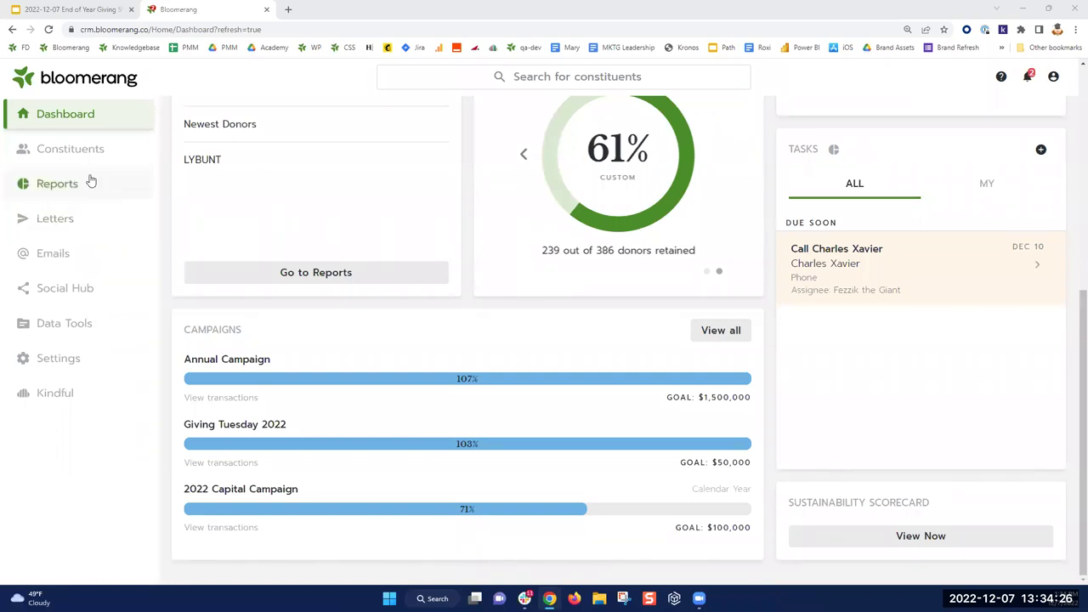
Create a new transaction report built from scratch.
click(60, 191)
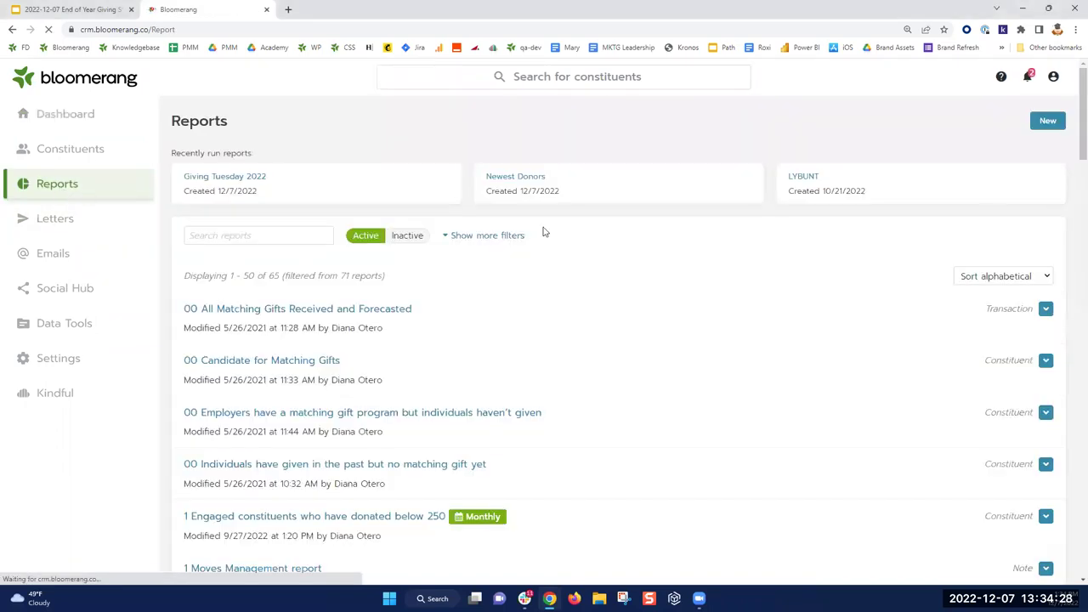
click(1056, 126)
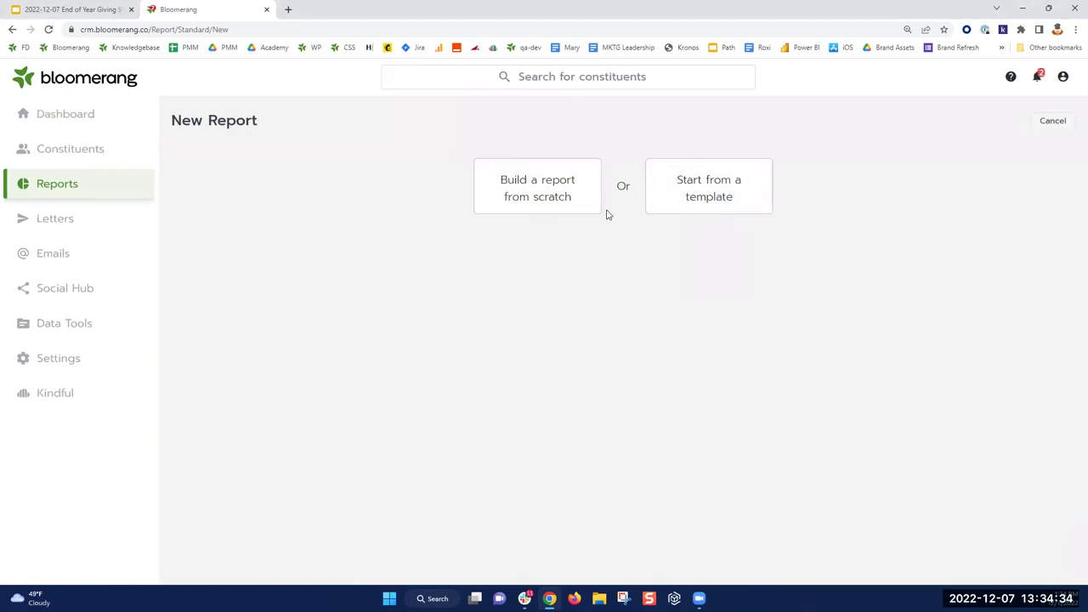
click(573, 204)
click(653, 341)
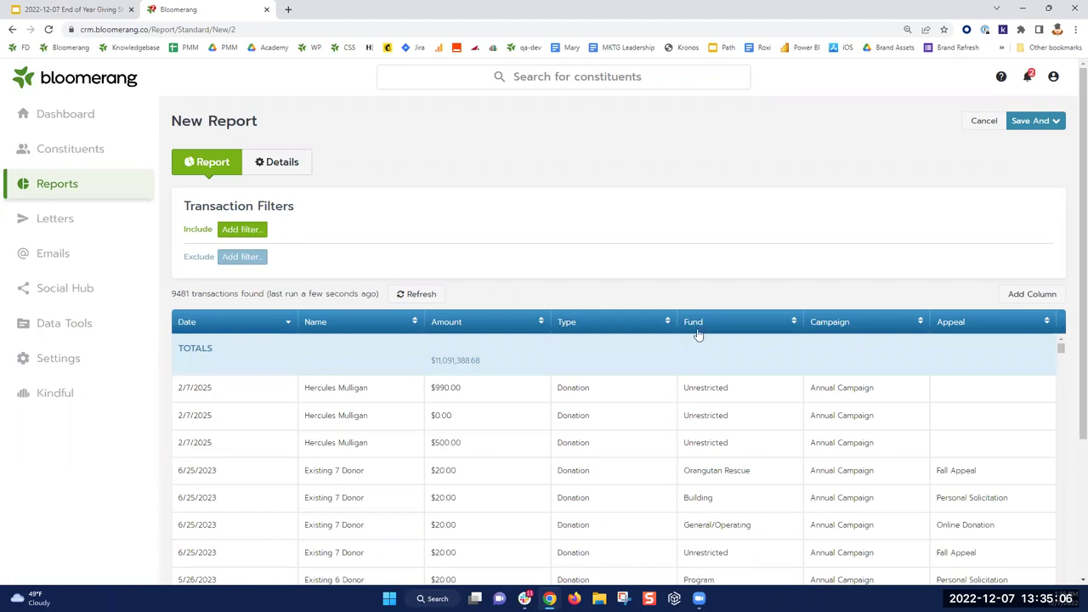
Add the Raised Amount and Revenue Amount columns to the transaction report.
click(1030, 294)
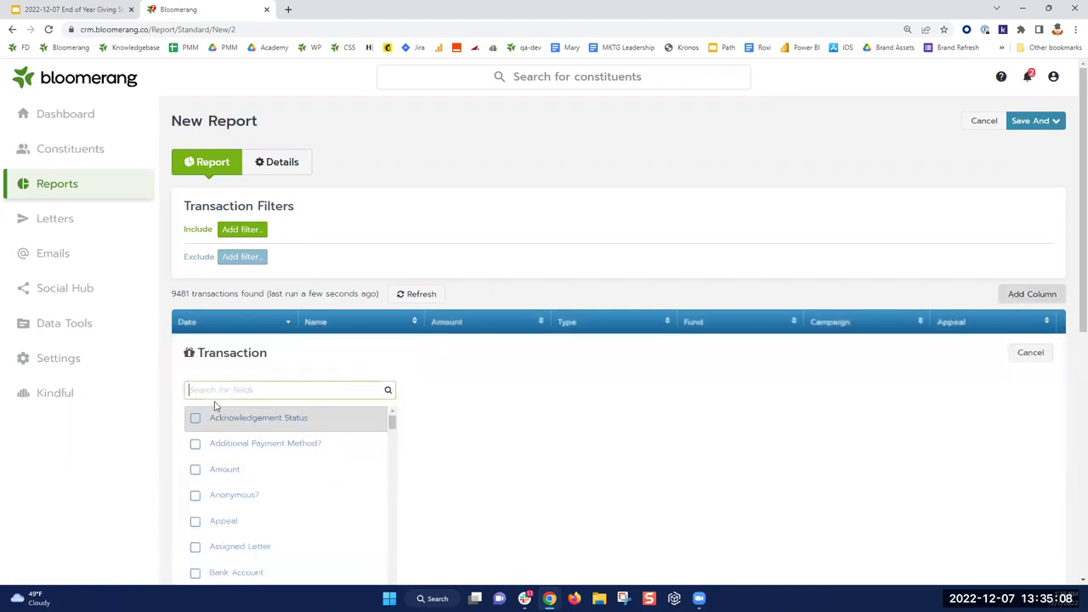
text(Amount)
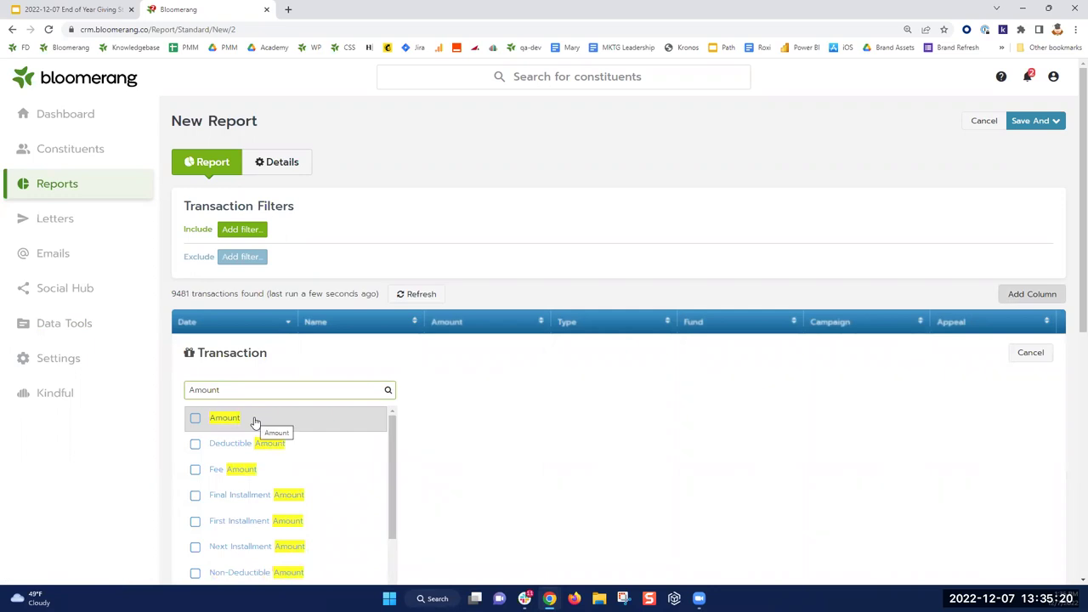
scroll(335, 508, down, 1)
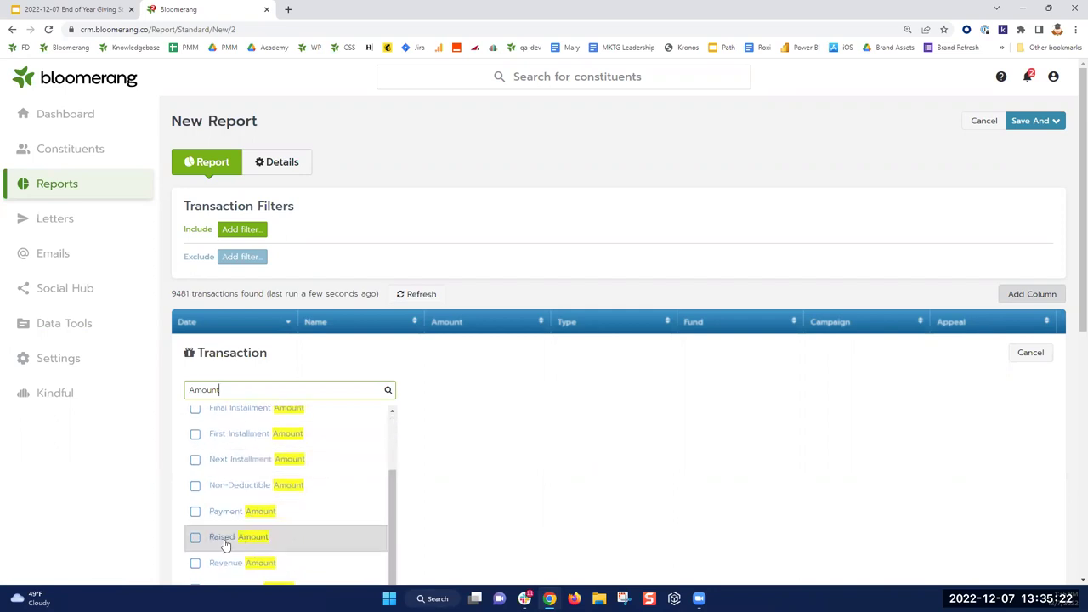
click(196, 540)
click(196, 564)
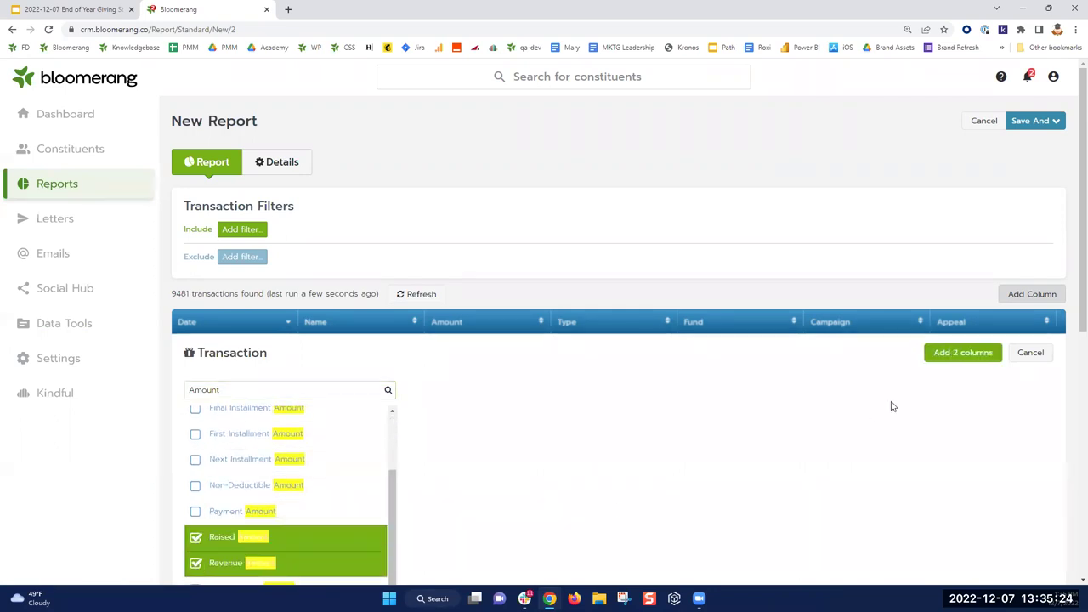
click(944, 357)
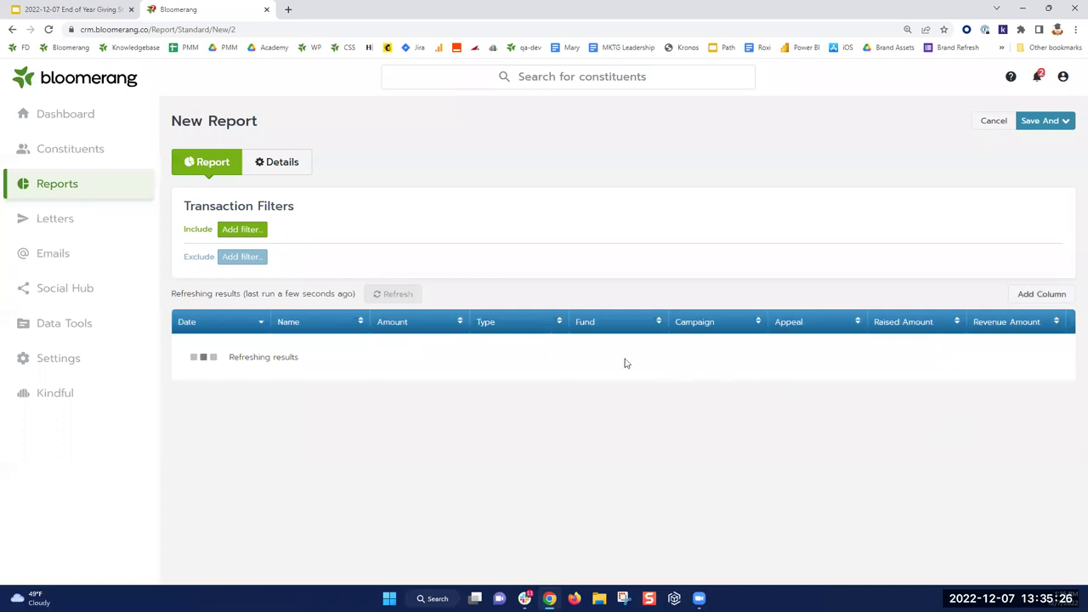
Delete the Type, Fund, Campaign and Appeal columns from the report.
click(507, 329)
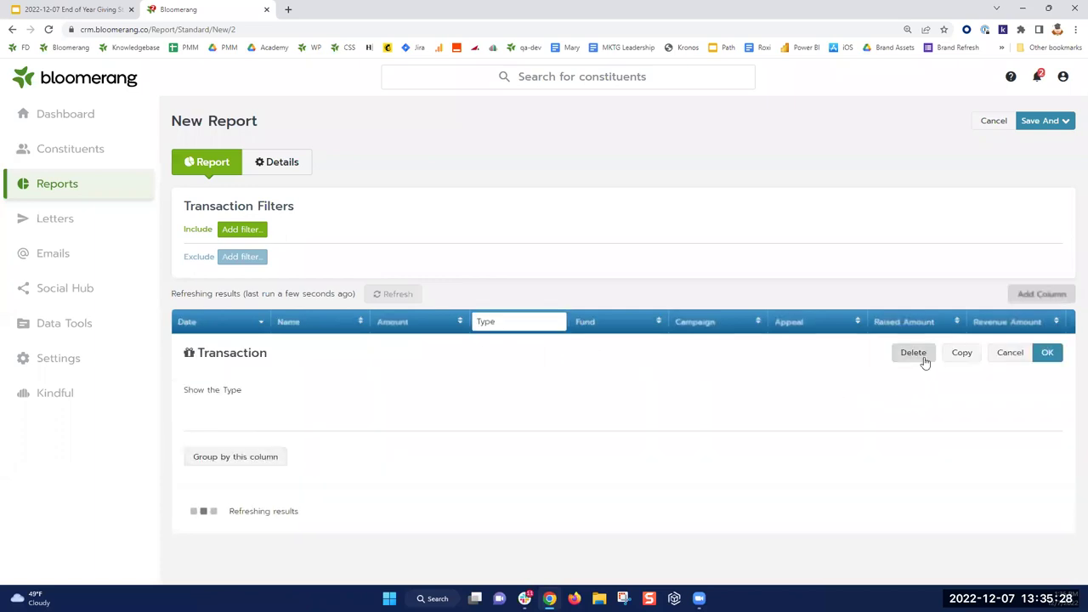
click(918, 355)
click(567, 323)
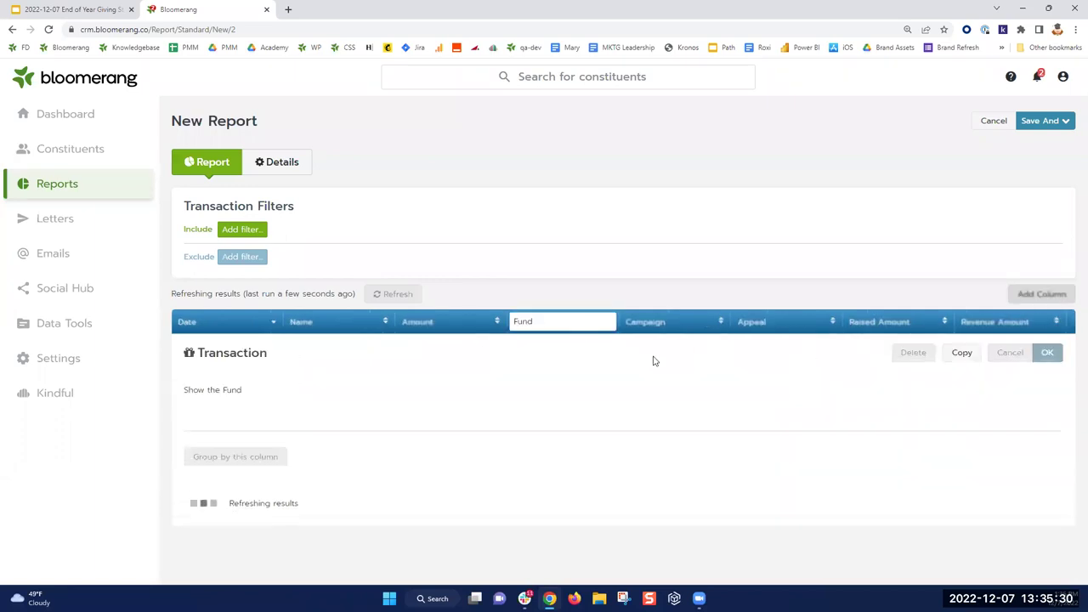
click(919, 355)
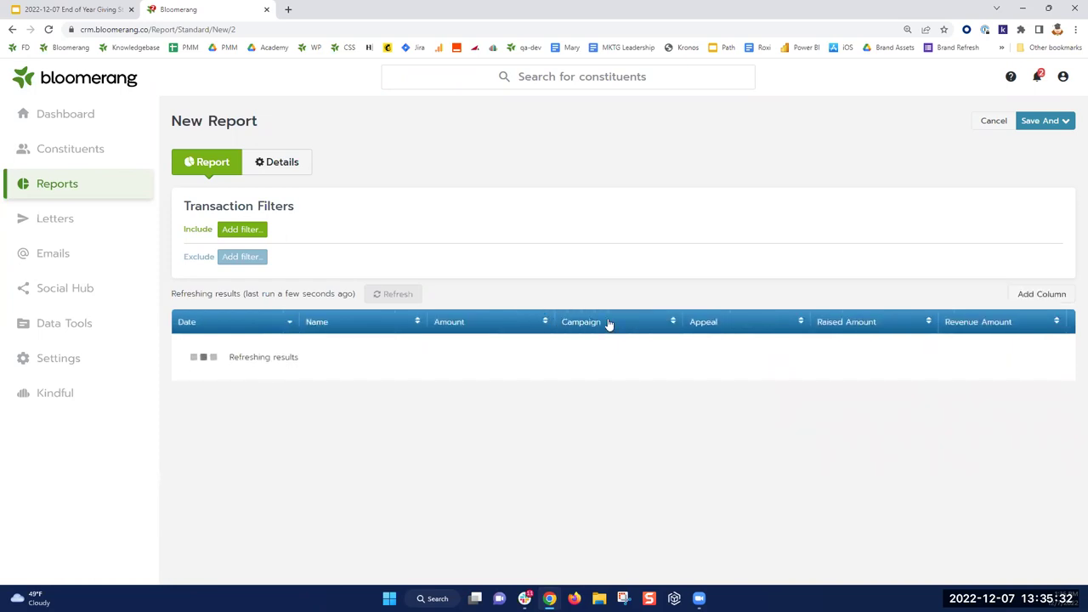
click(609, 323)
click(910, 354)
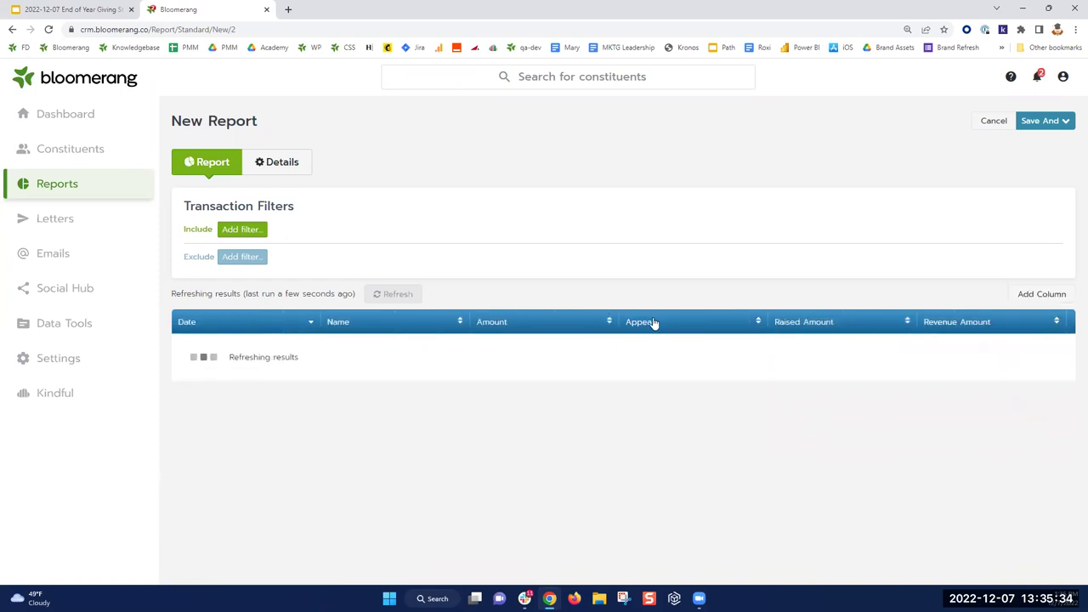
click(657, 324)
click(916, 357)
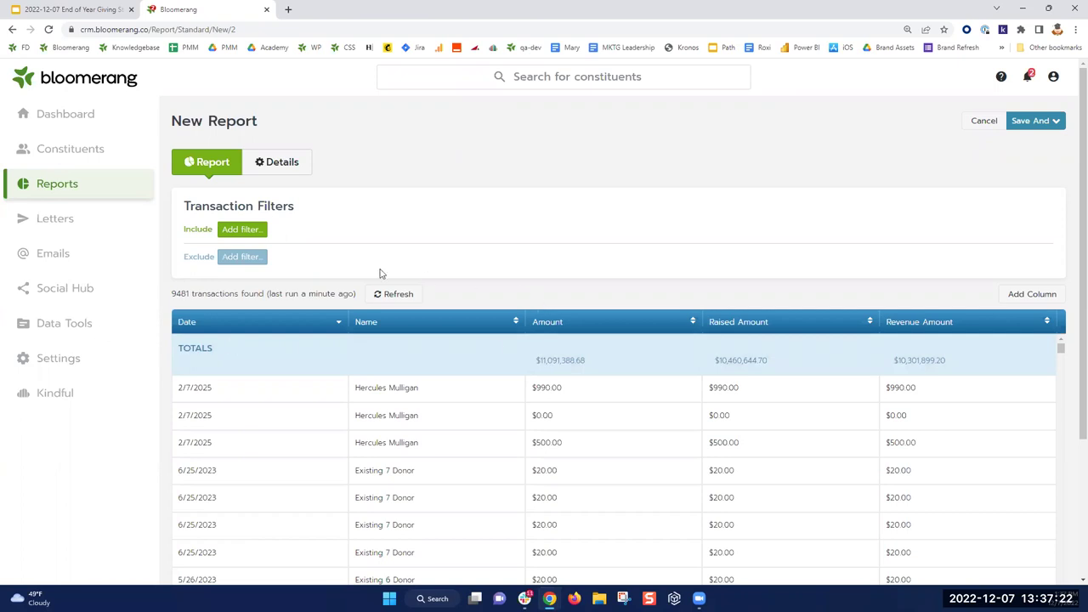
Add an include filter to the transaction report for dates during this year.
drag(174, 294, 264, 297)
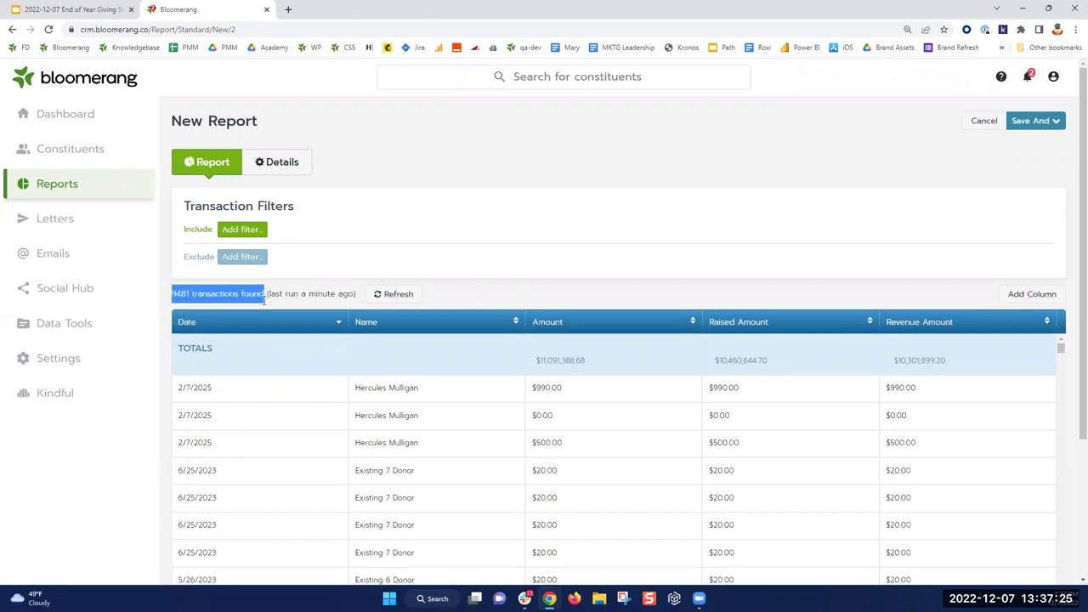
click(242, 229)
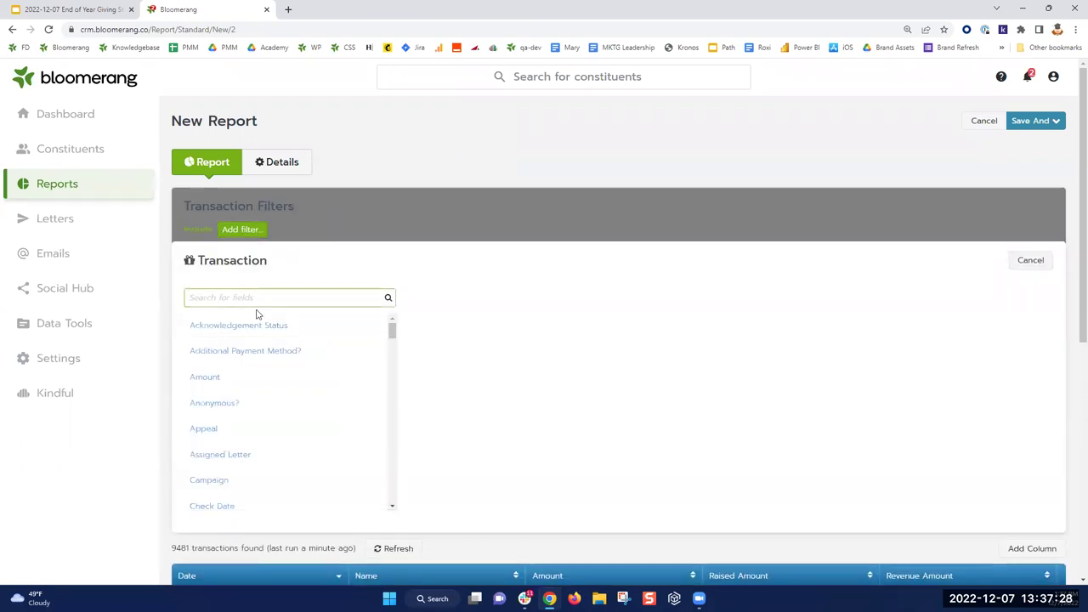
text(Date)
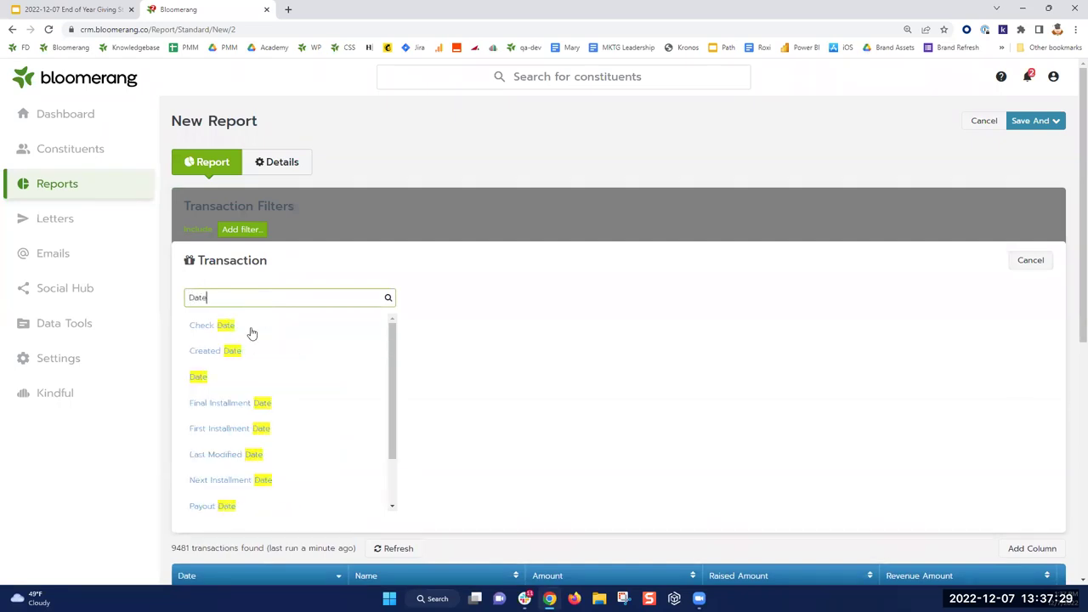
click(209, 377)
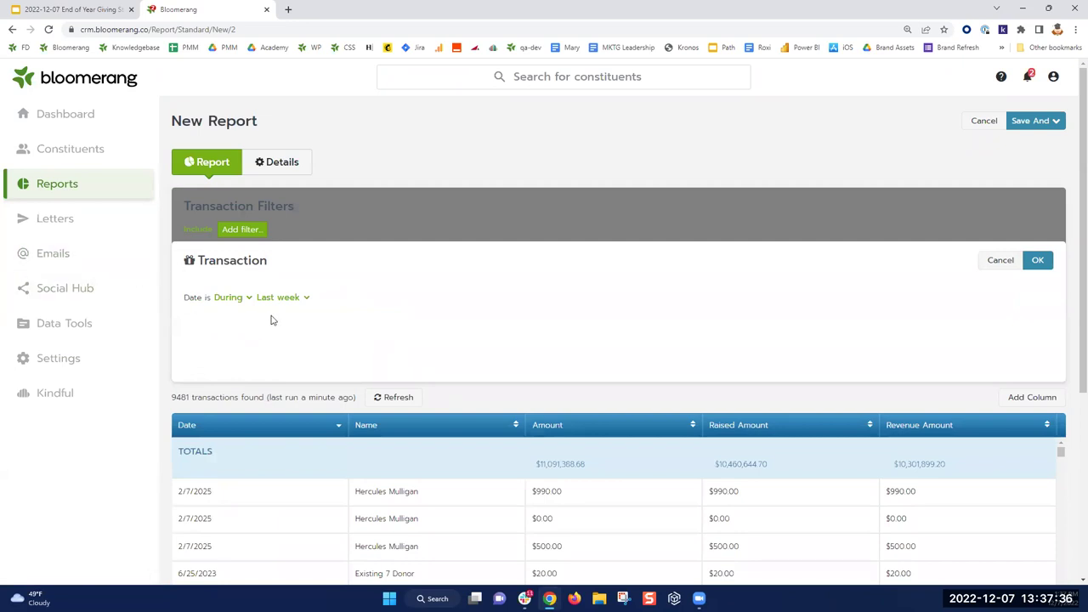
click(304, 299)
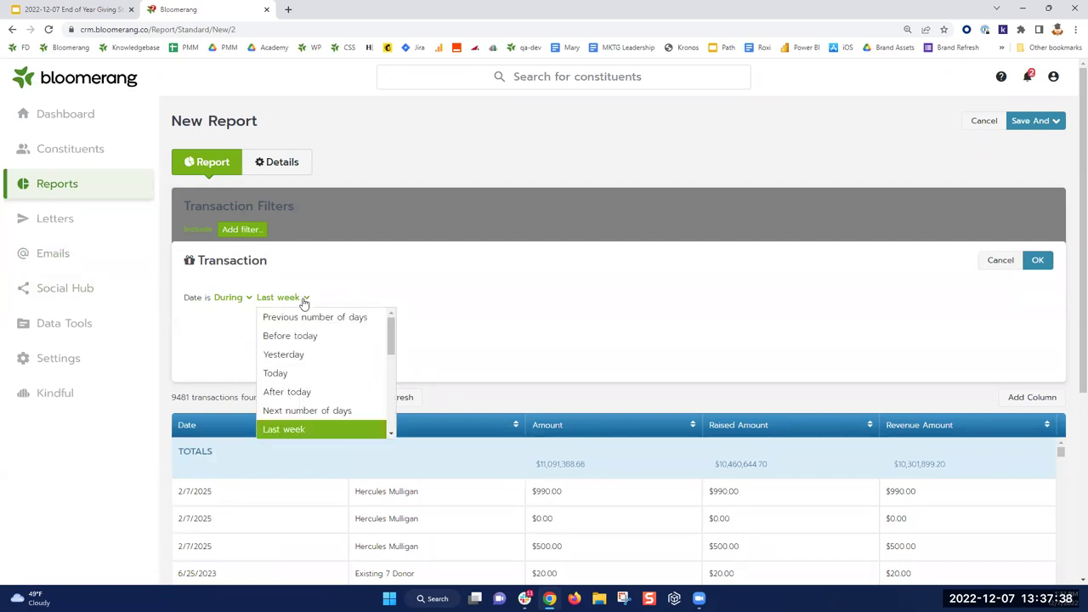
drag(390, 336, 411, 350)
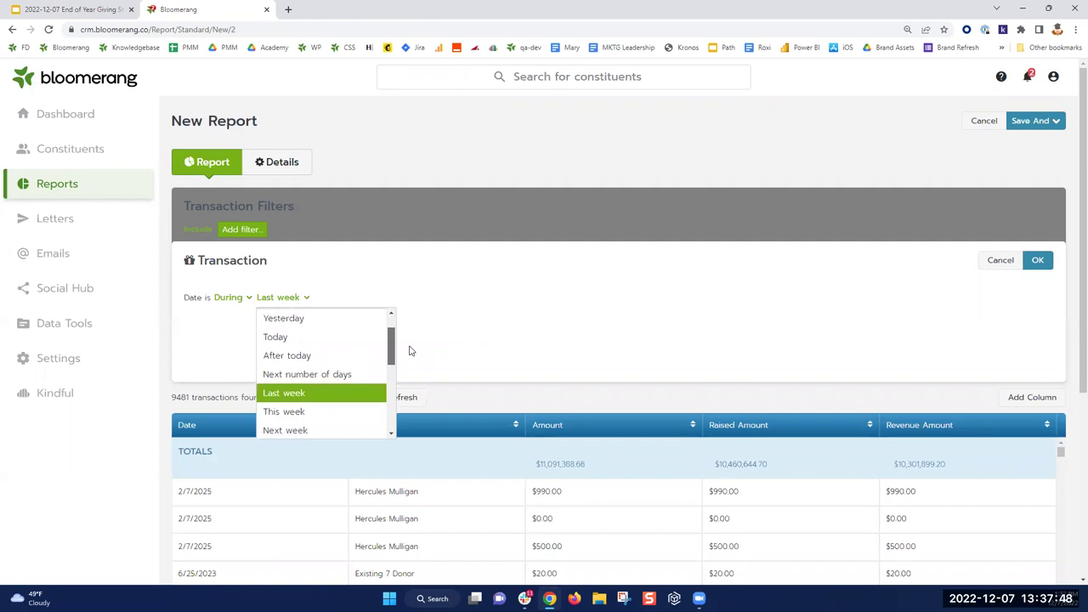
scroll(408, 364, down, 2)
scroll(406, 386, down, 3)
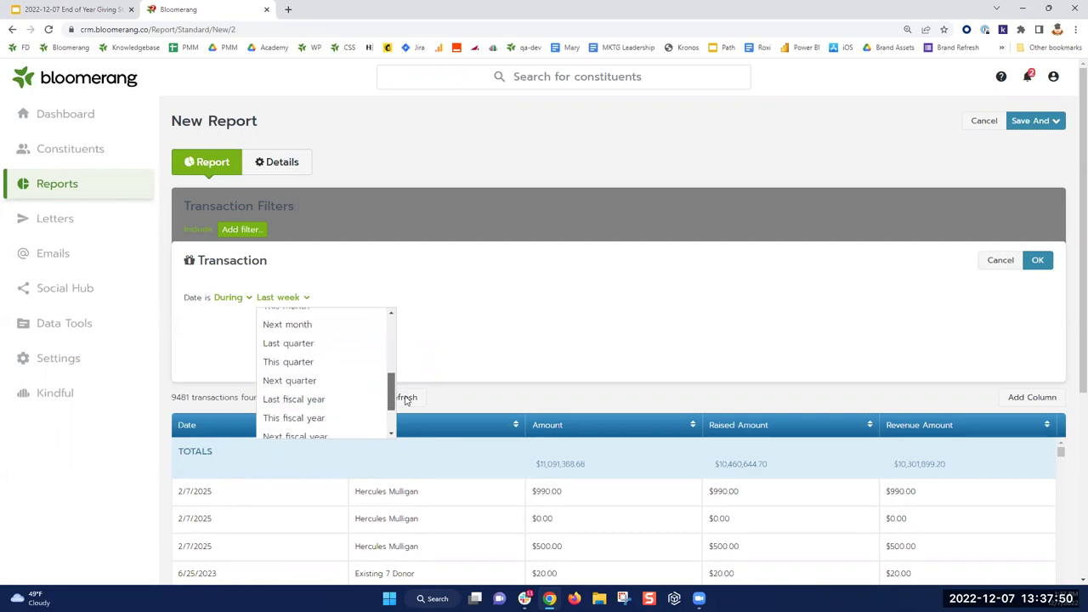
scroll(403, 411, down, 1)
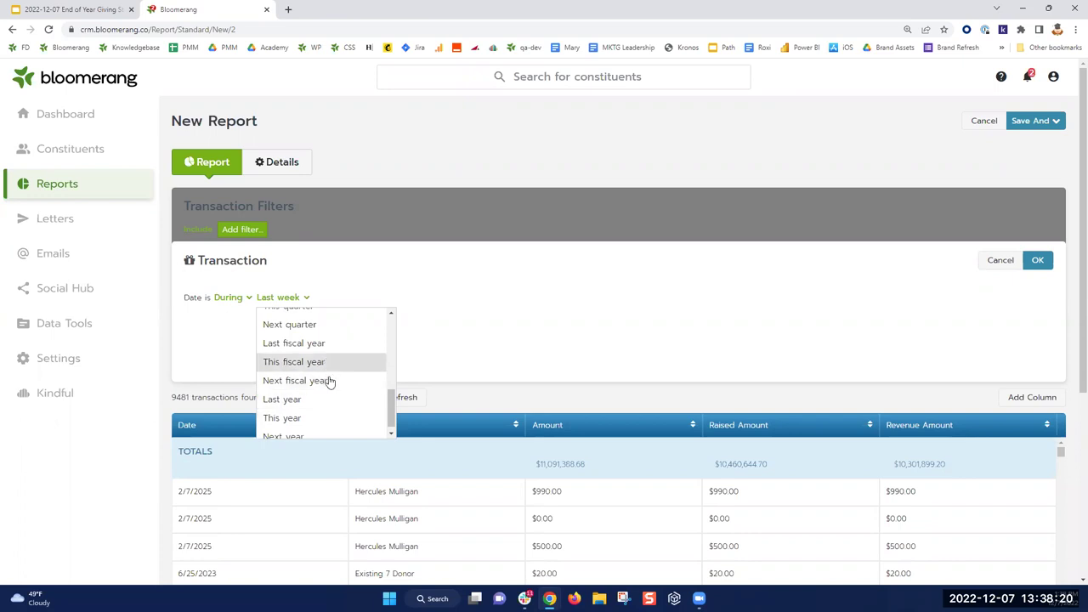
click(330, 425)
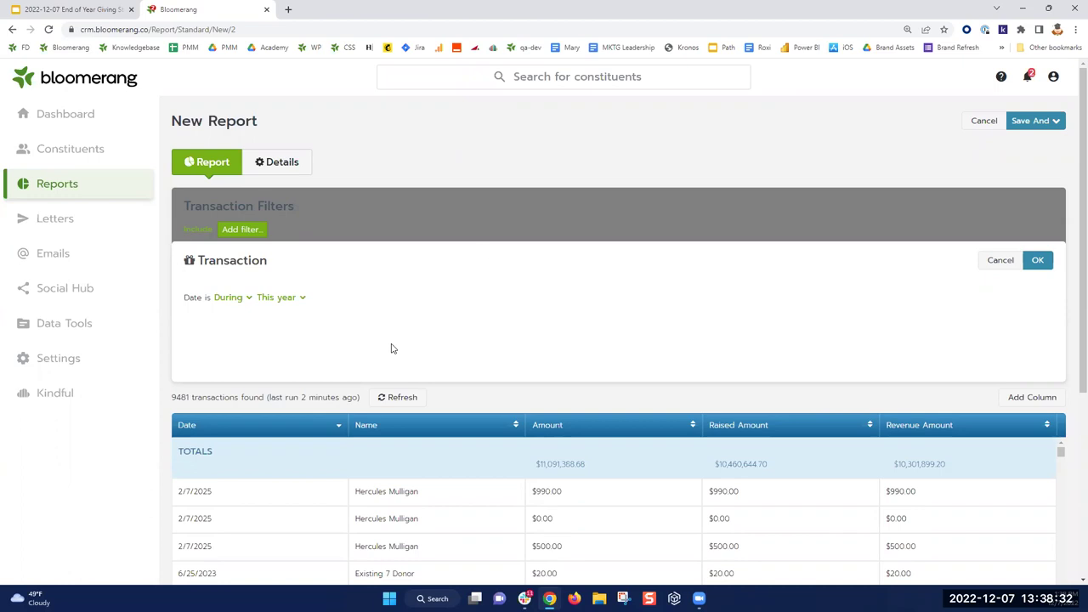
click(1039, 261)
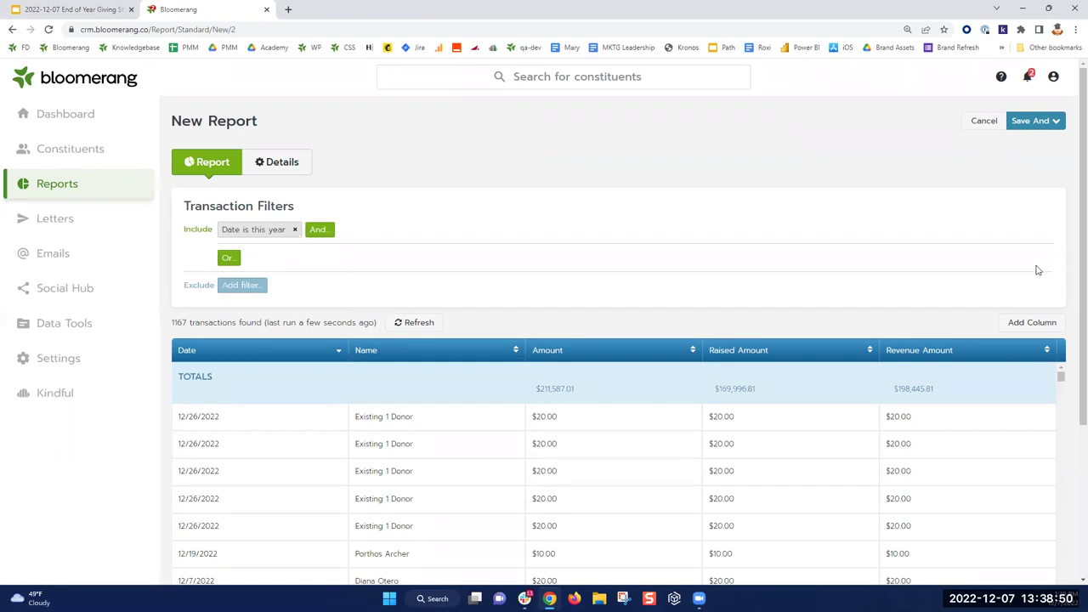
Change the date filter to between 1/1/2022 and 12/31/2022, and leave the report without saving it.
click(265, 236)
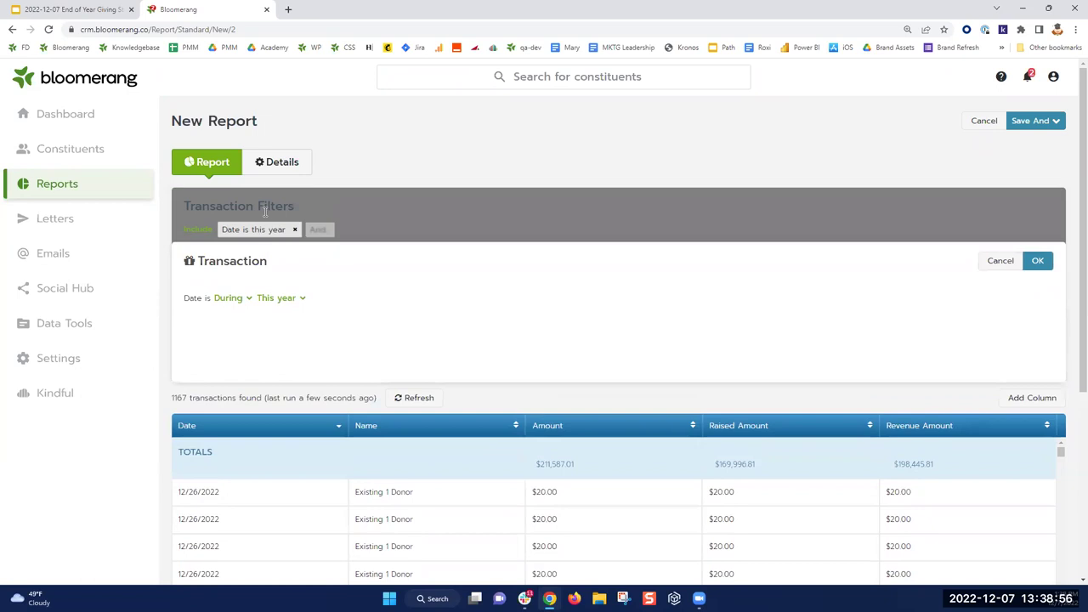
click(246, 302)
click(238, 316)
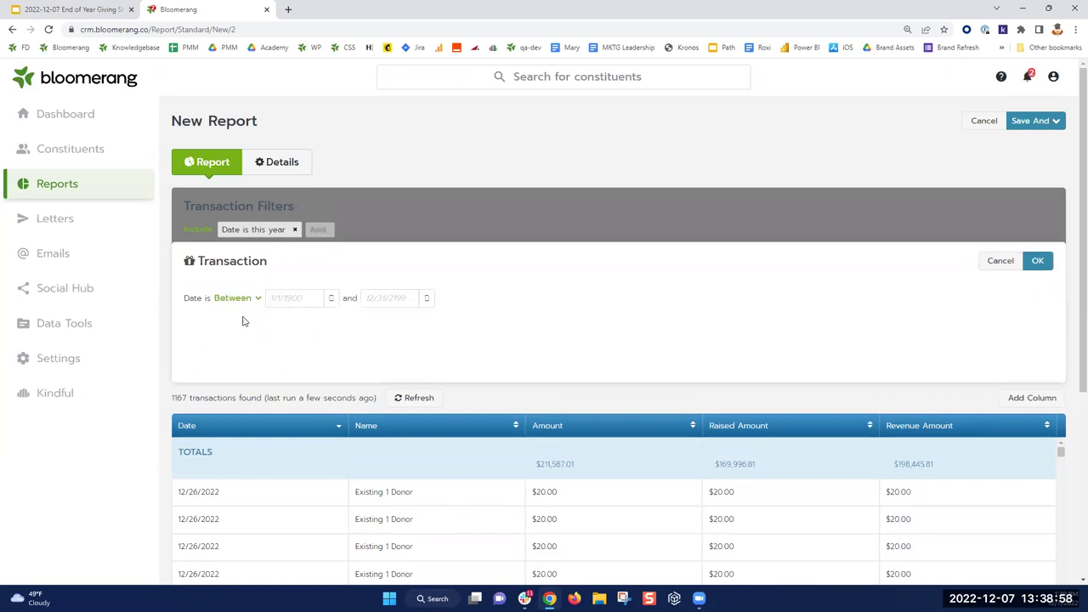
click(302, 297)
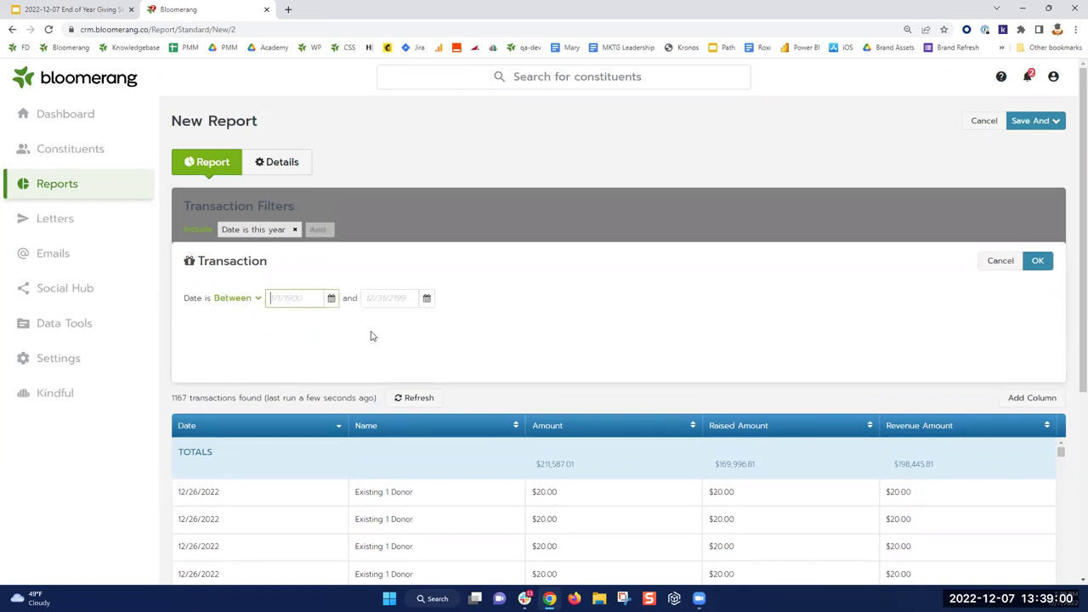
text(1/1/2022)
click(369, 298)
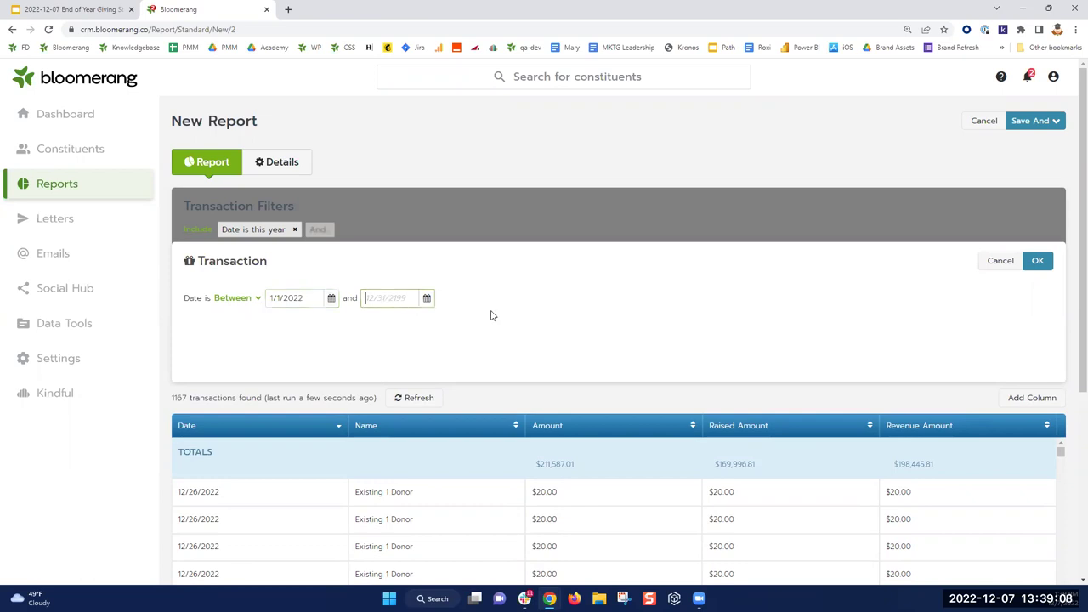
text(12/31/02022)
click(1038, 261)
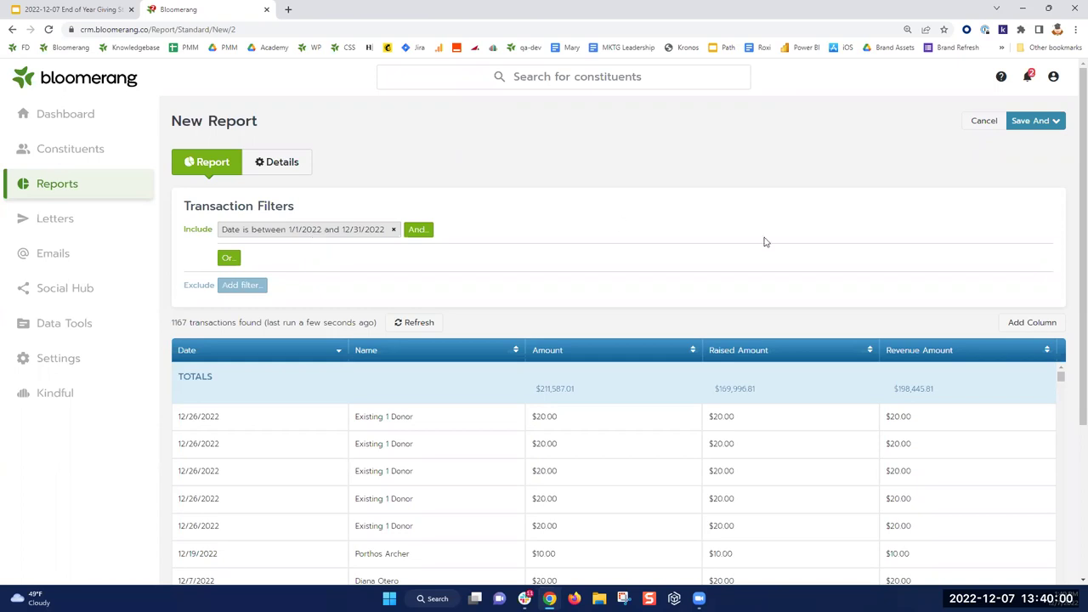
click(987, 124)
click(600, 95)
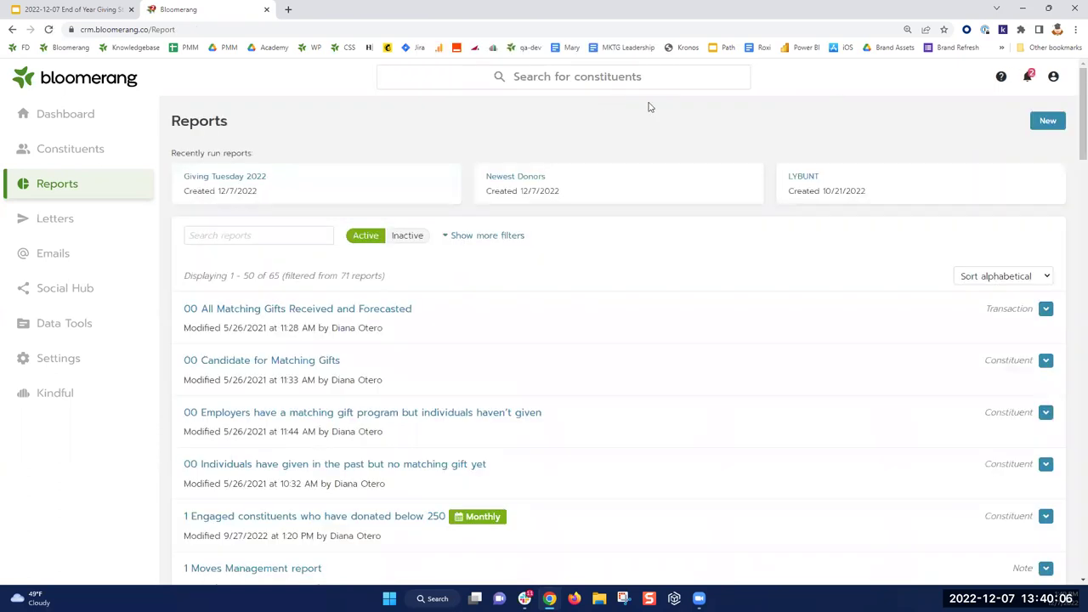
Create a new report from the LYBUNT template.
click(1046, 126)
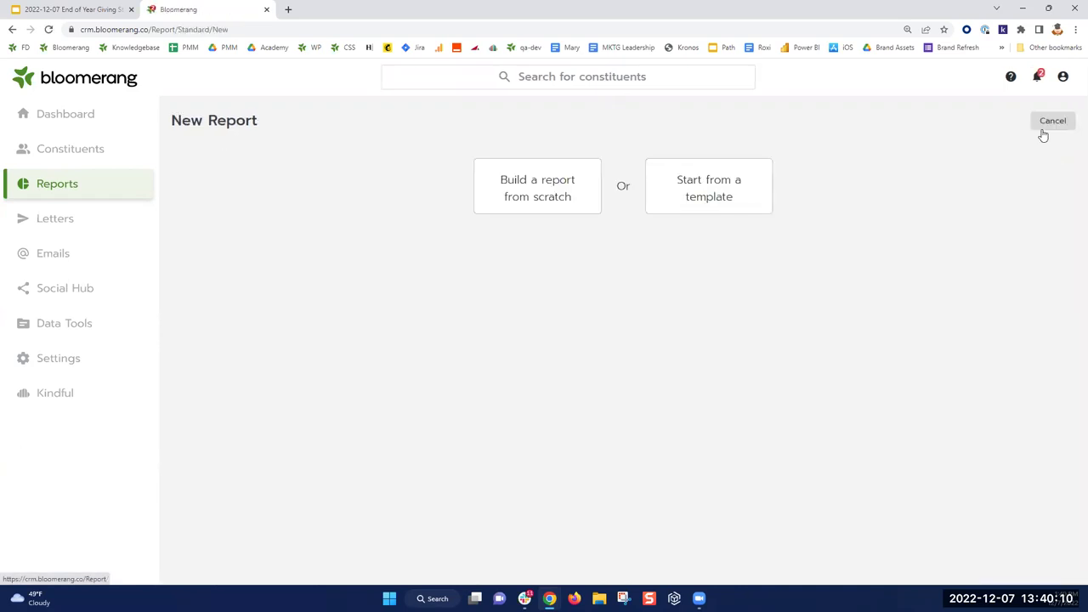
click(724, 205)
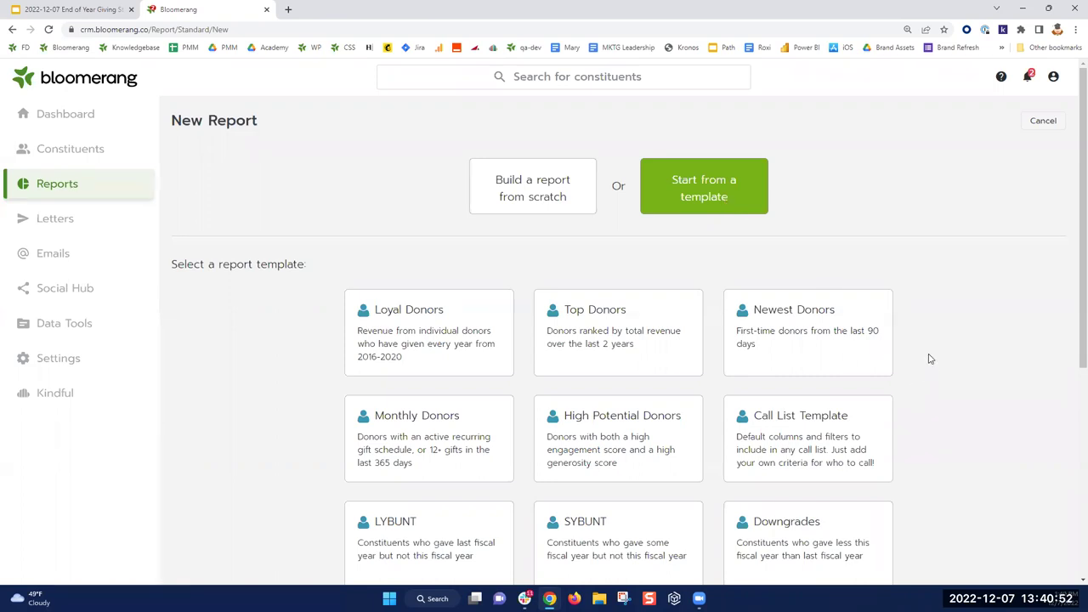
scroll(930, 350, down, 2)
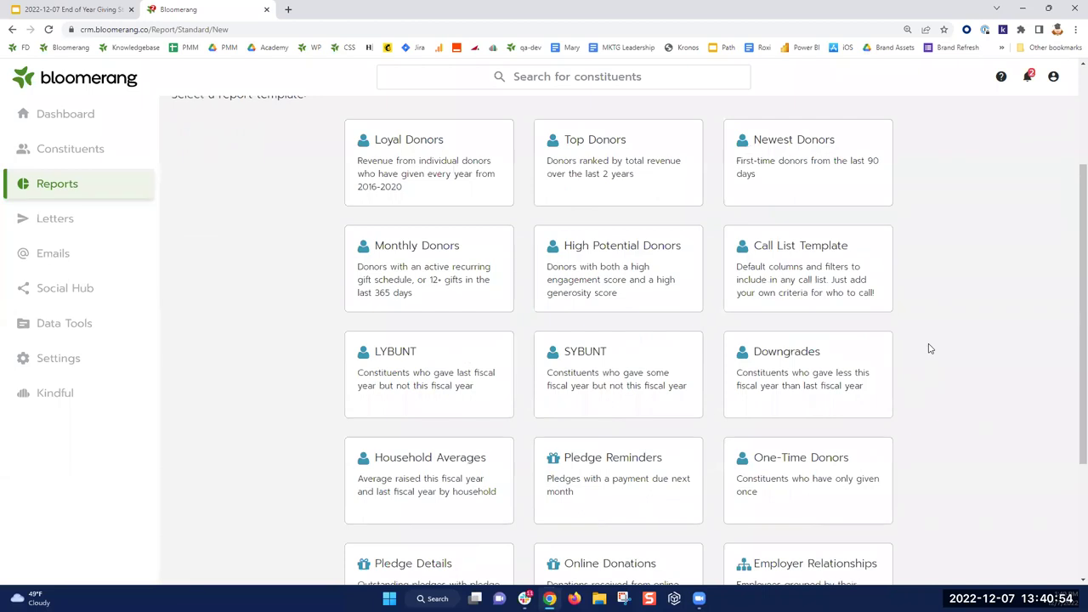
click(423, 374)
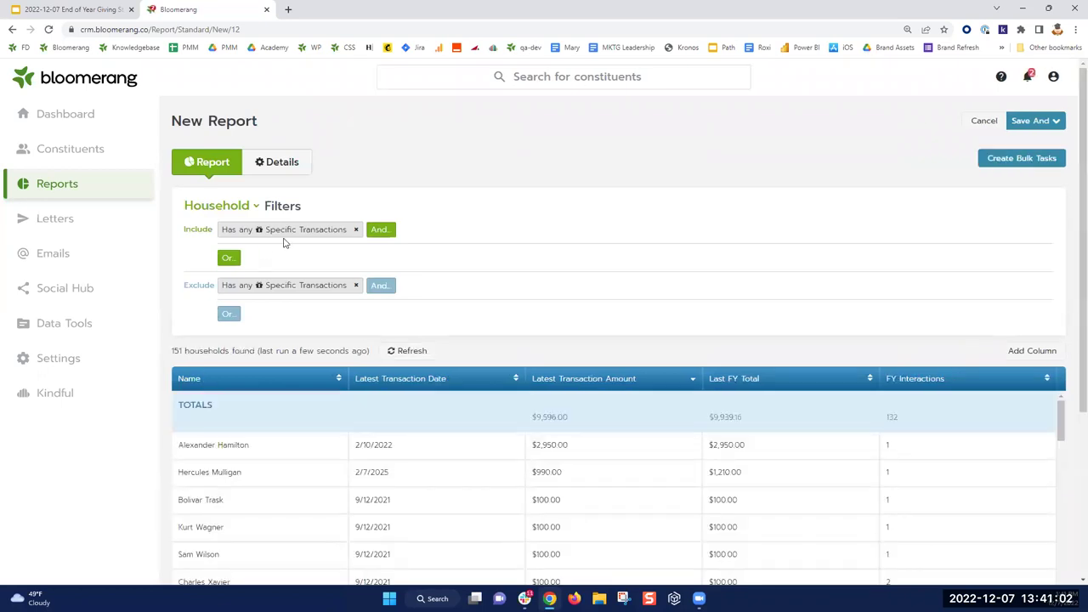
Examine the LYBUNT report's included transaction criteria and its household results without changing the filters.
click(278, 233)
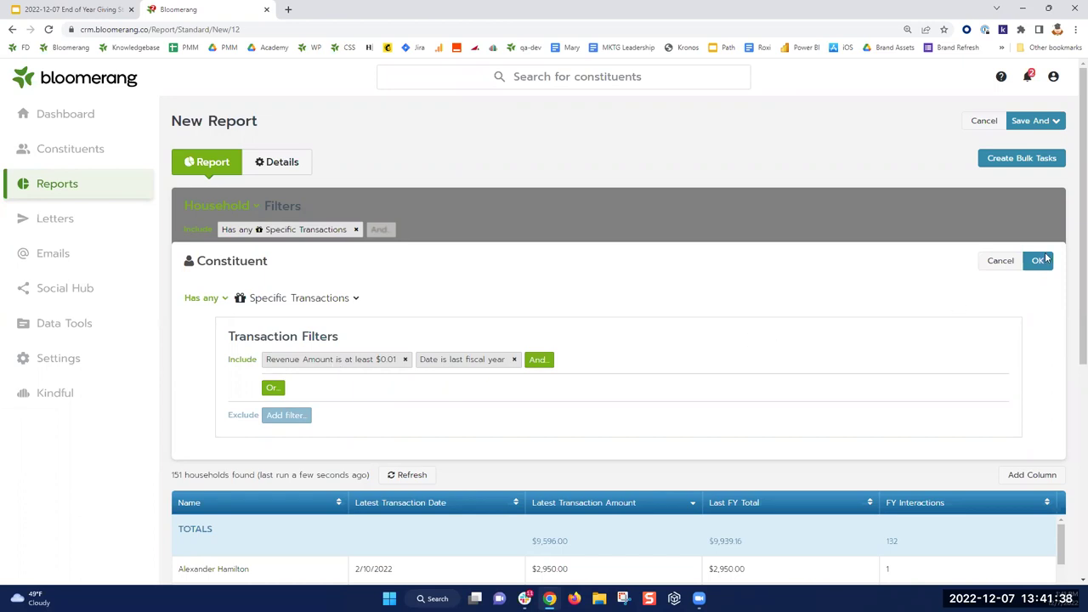
click(1012, 262)
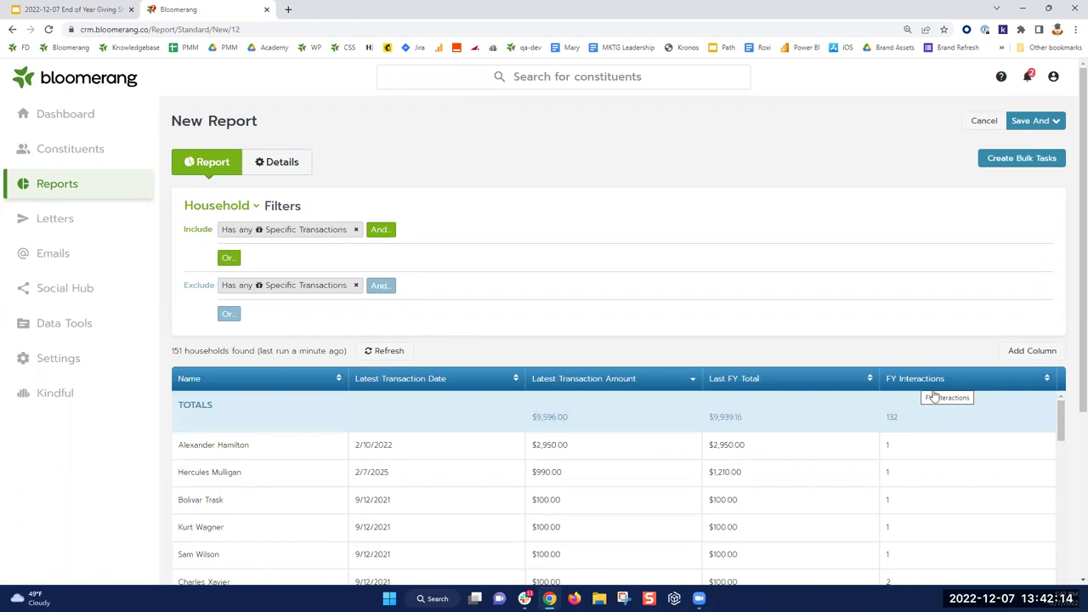
scroll(1071, 350, down, 1)
scroll(1070, 350, down, 2)
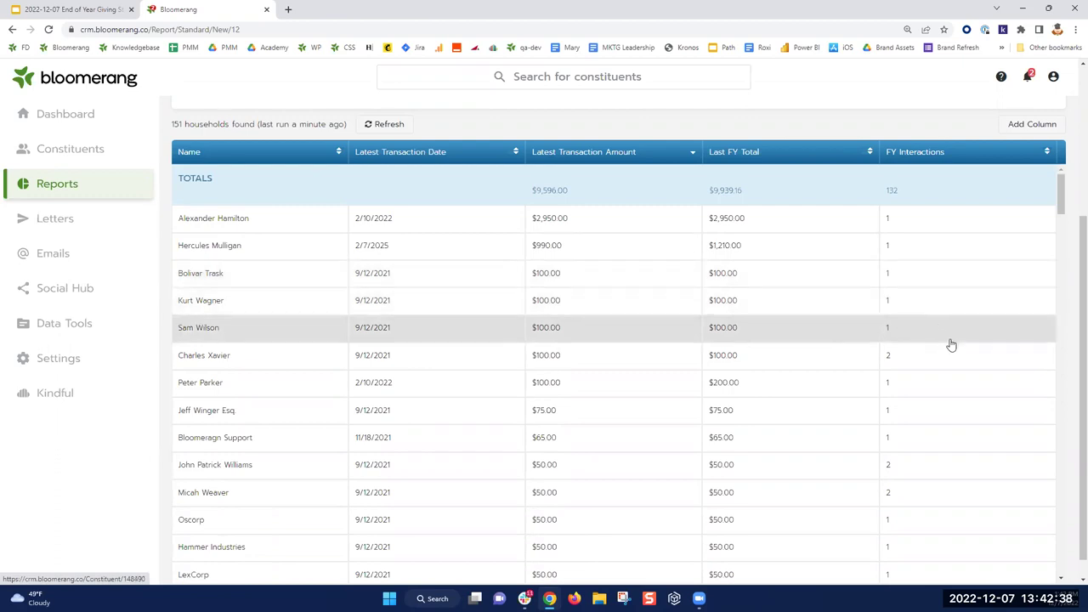
scroll(951, 333, down, 8)
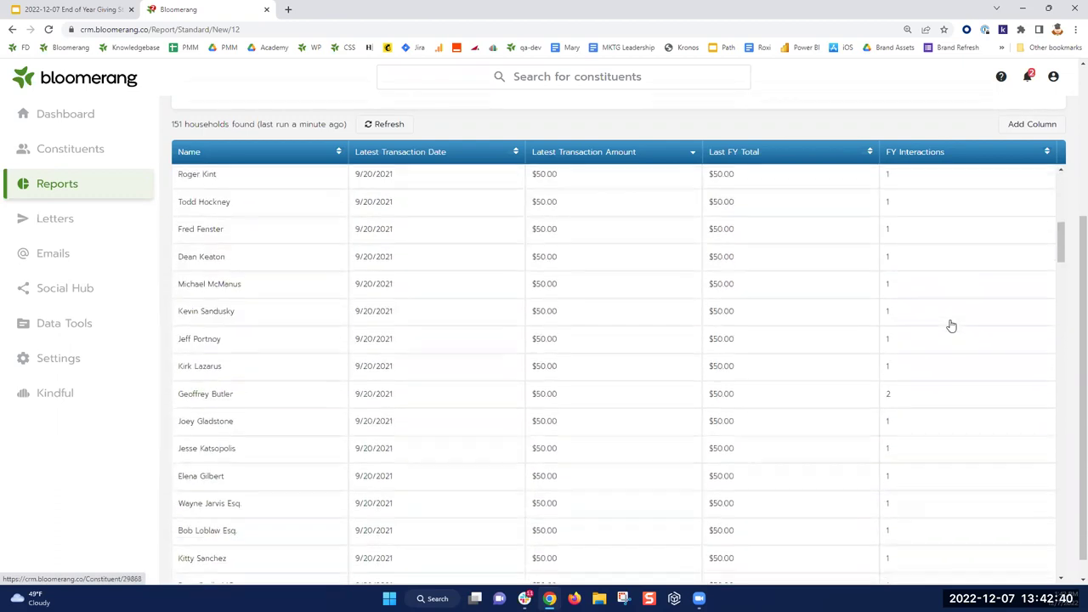
scroll(958, 333, up, 8)
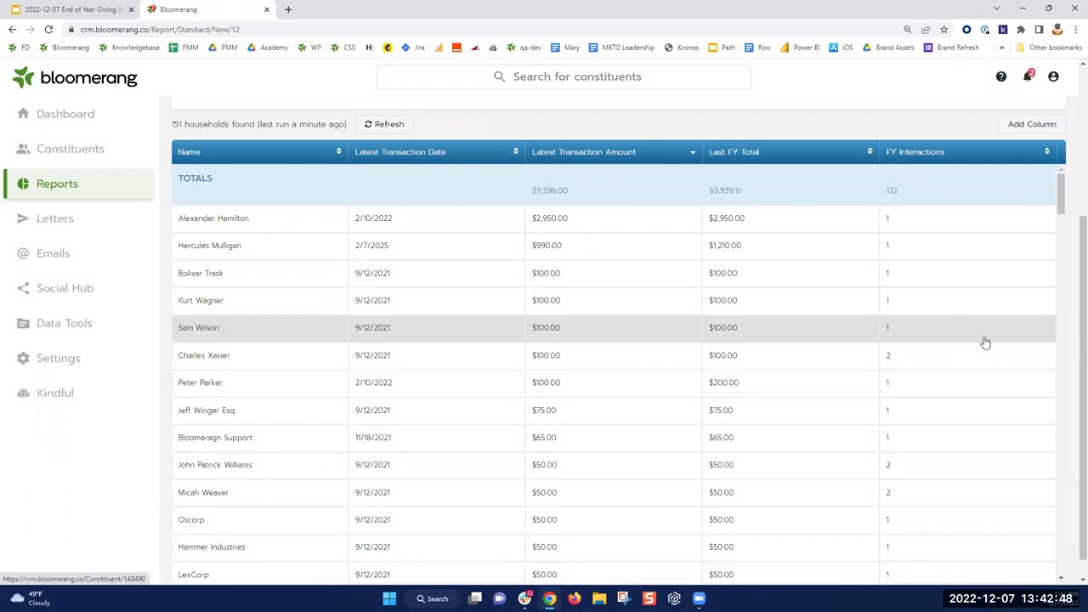
scroll(832, 439, up, 3)
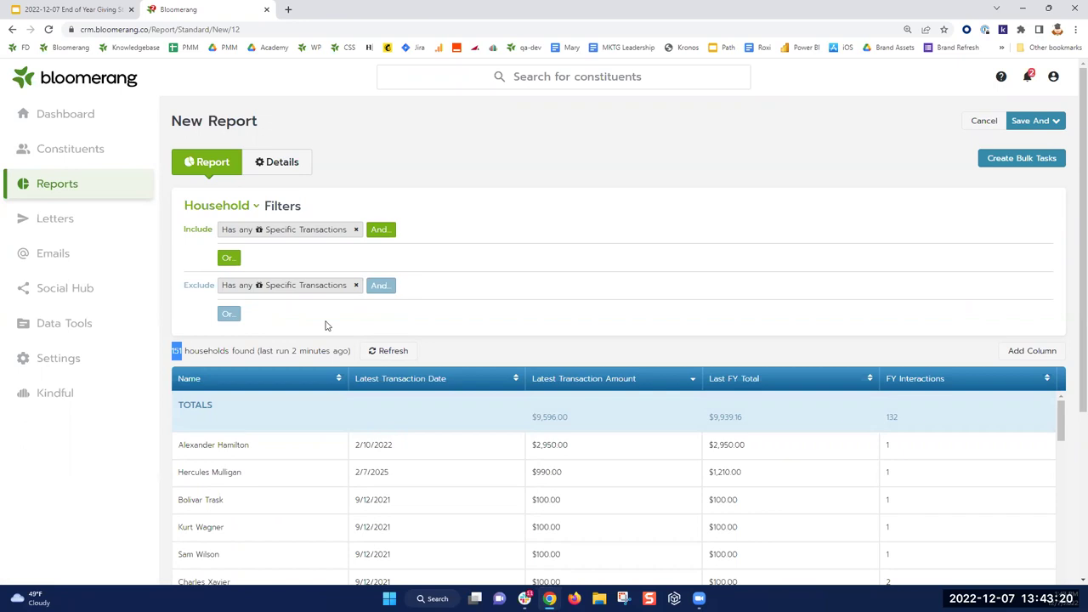
click(181, 351)
double_click(177, 351)
Name the report "LYBUNT 2022 FY" and save it, returning to the report list.
click(282, 164)
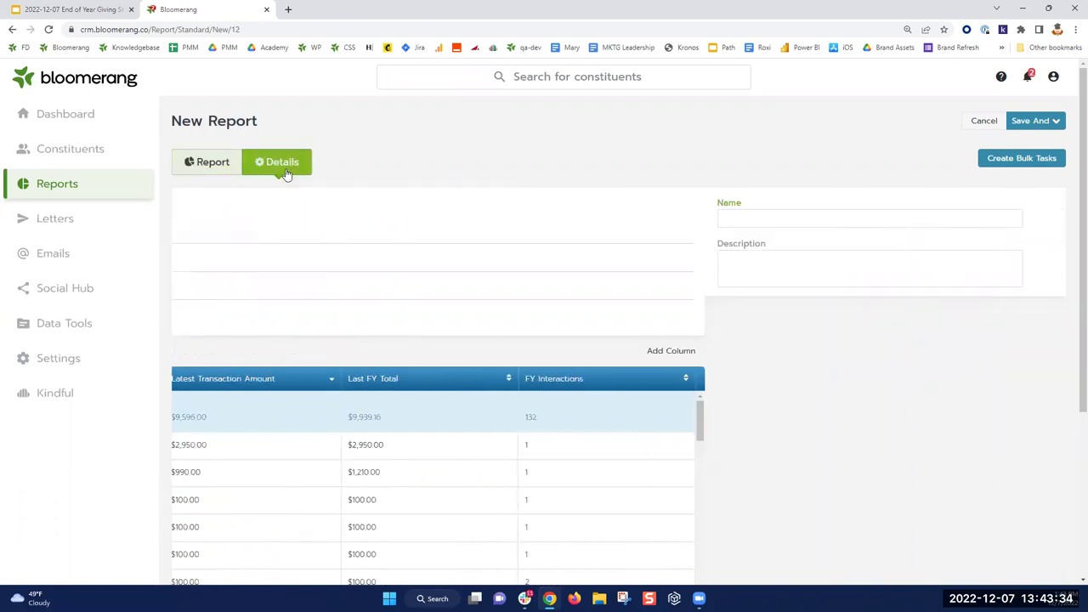
click(308, 222)
text(LYBUNT 2022 FY)
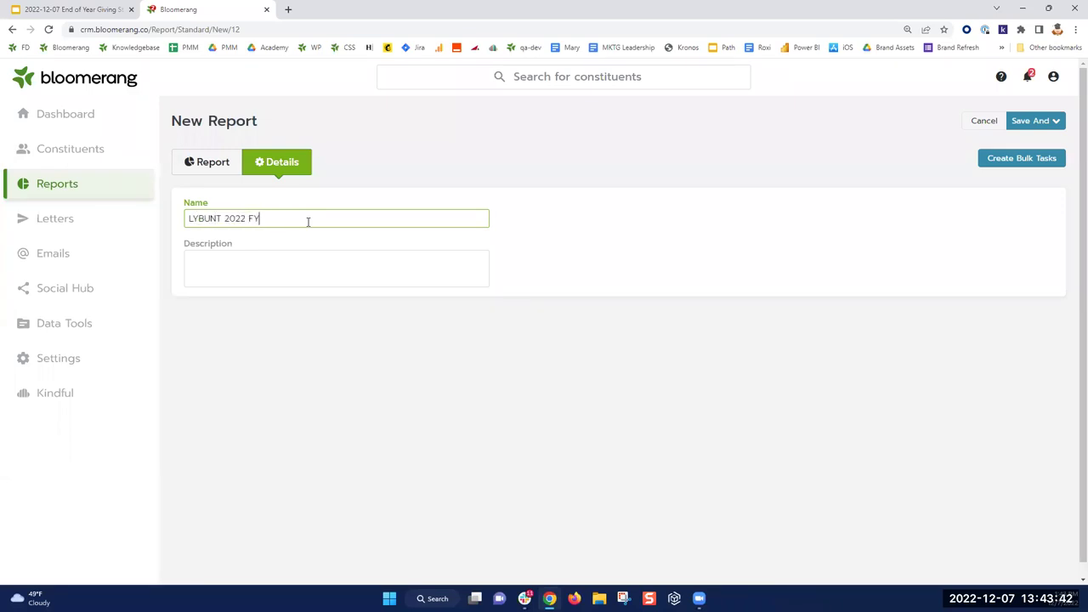
click(1037, 122)
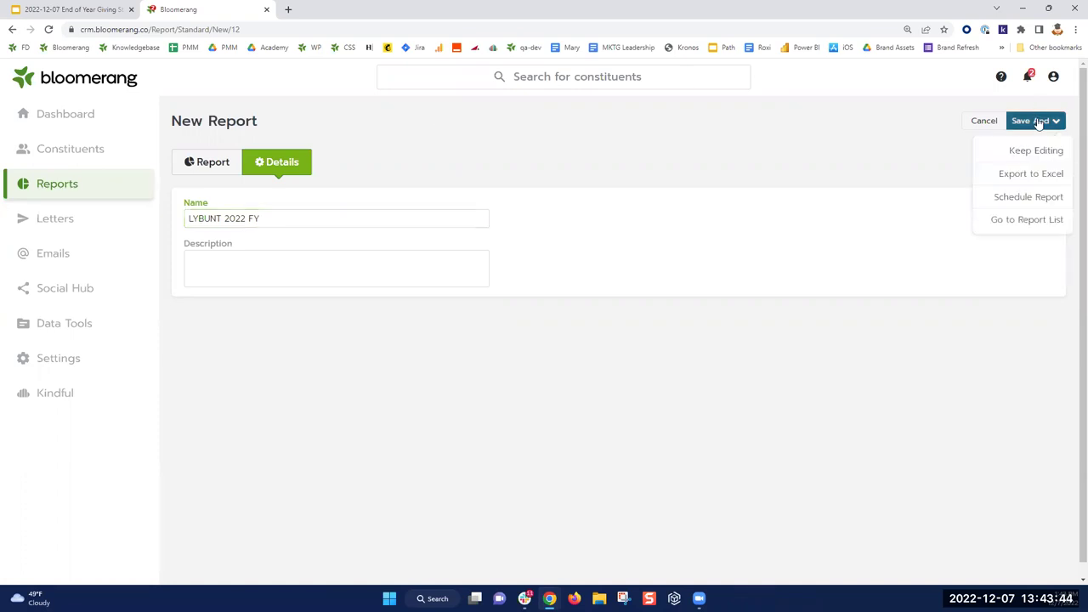
click(1045, 219)
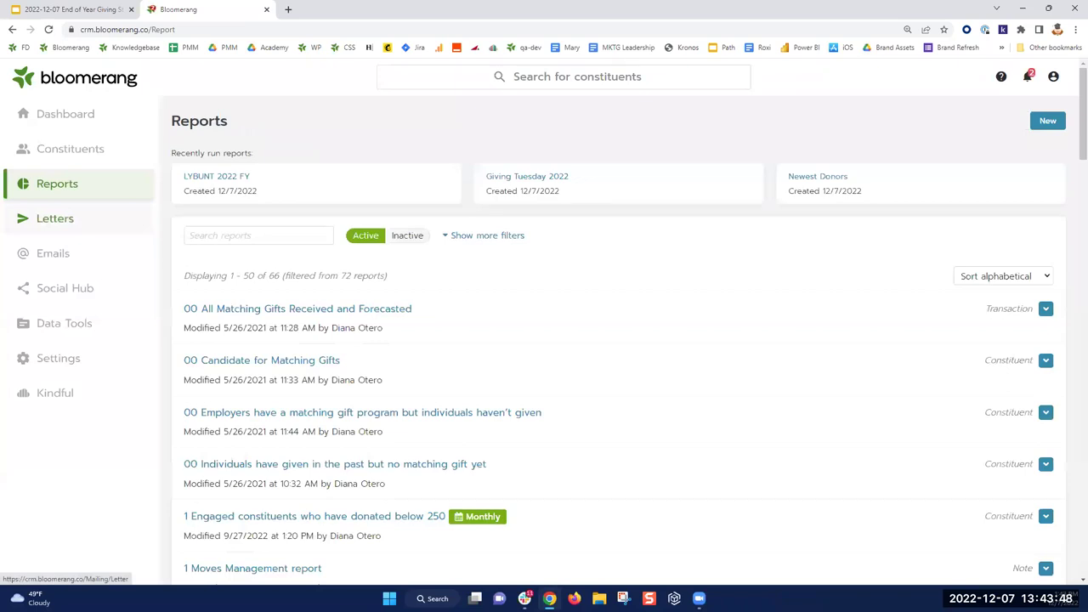
Create a new report from the SYBUNT template.
click(1054, 123)
click(721, 209)
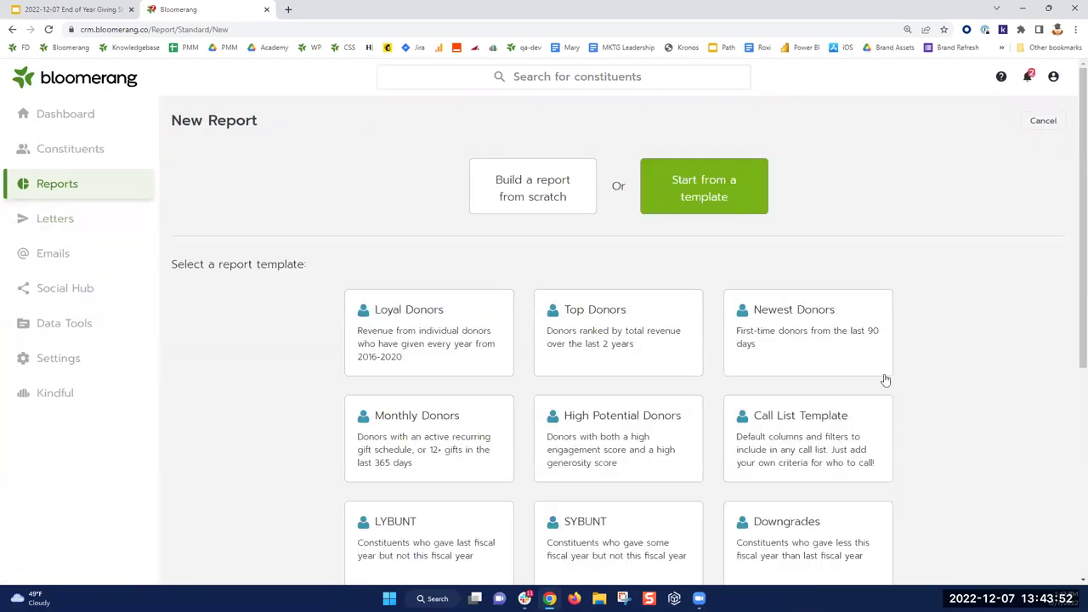
scroll(966, 413, down, 2)
scroll(966, 413, down, 3)
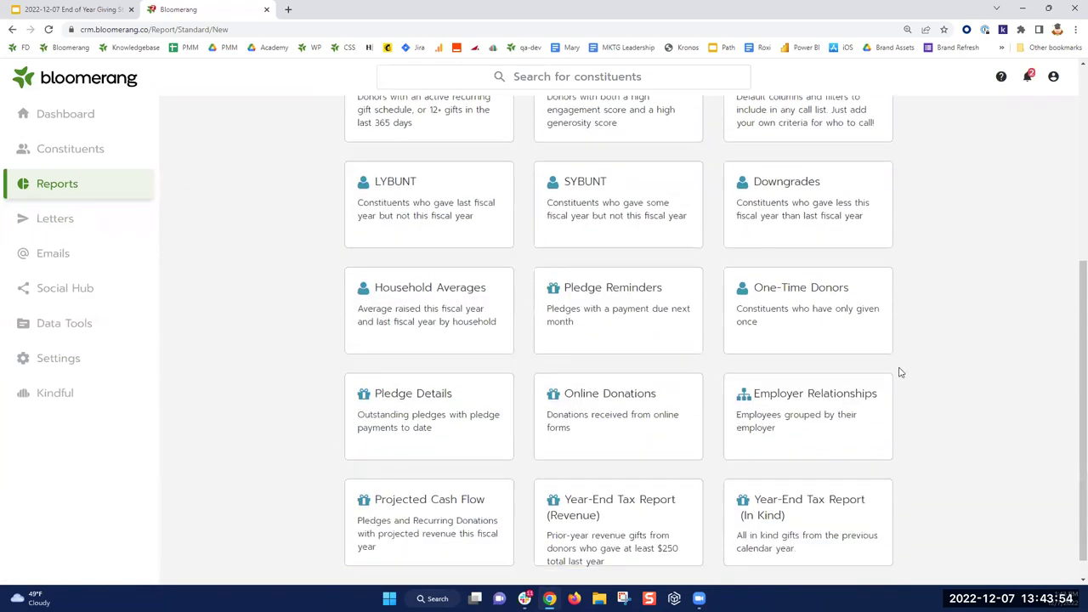
click(609, 218)
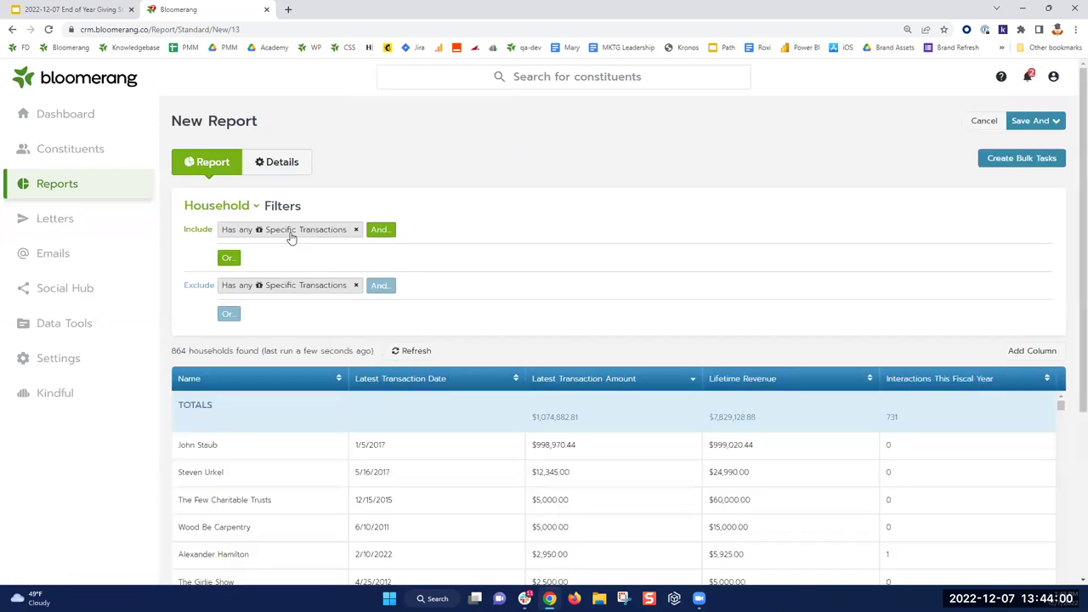
Review the included Specific Transactions criteria of the SYBUNT report and close them without changing anything.
click(291, 237)
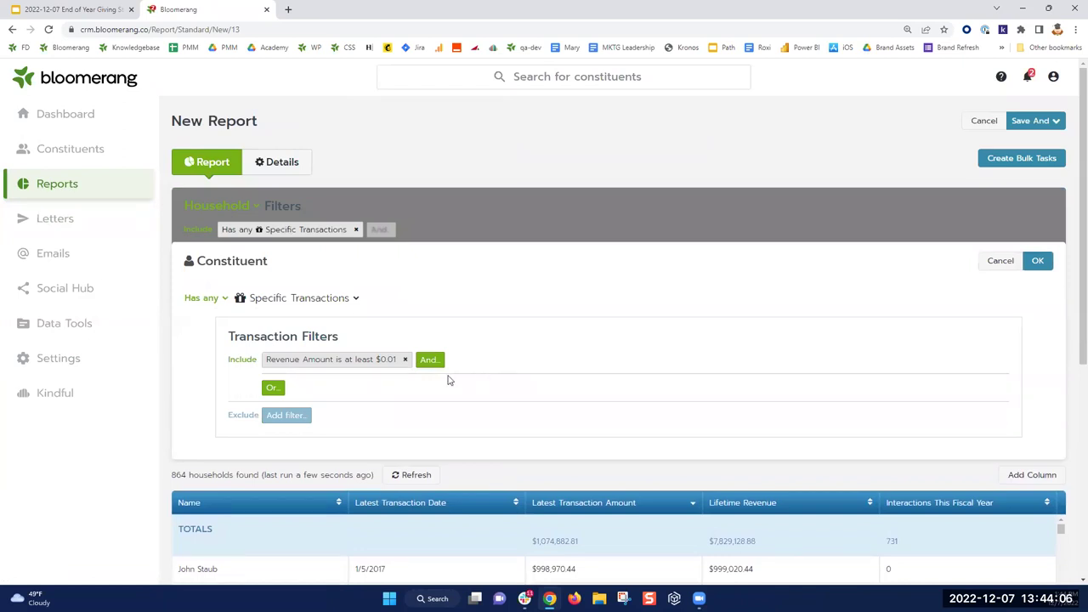
click(984, 121)
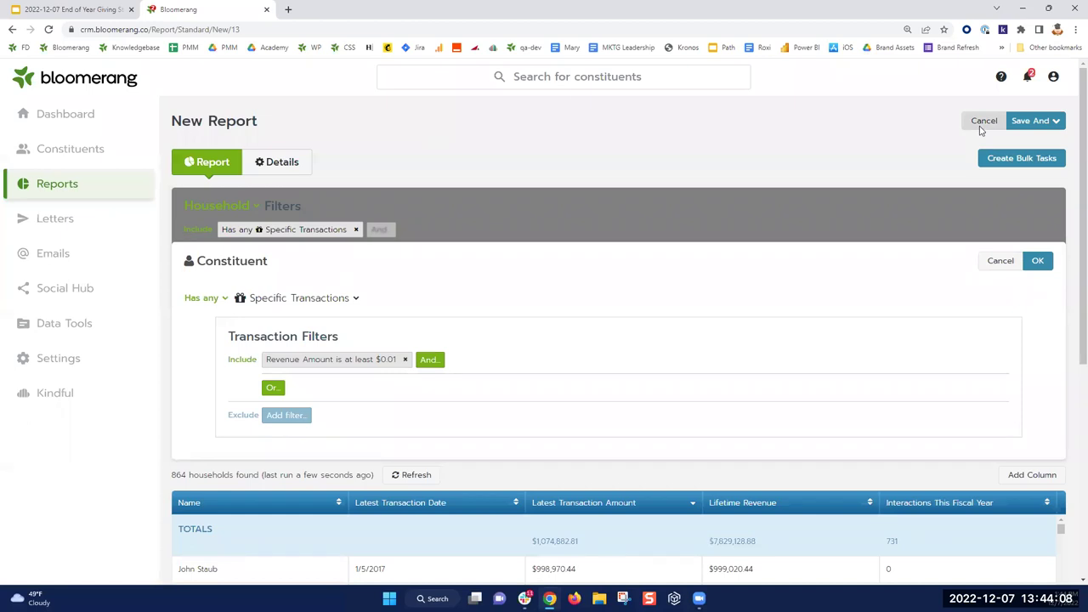
click(648, 93)
click(997, 262)
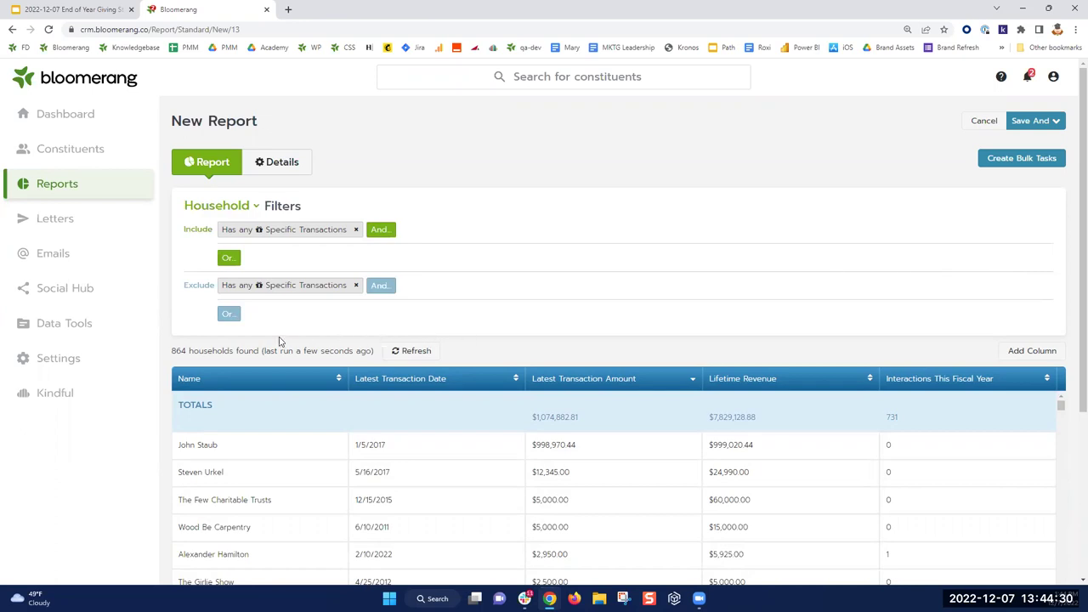
Add an alternative (Or) exclude filter for households that are in the constituent report LYBUNT 2022 FY.
click(234, 318)
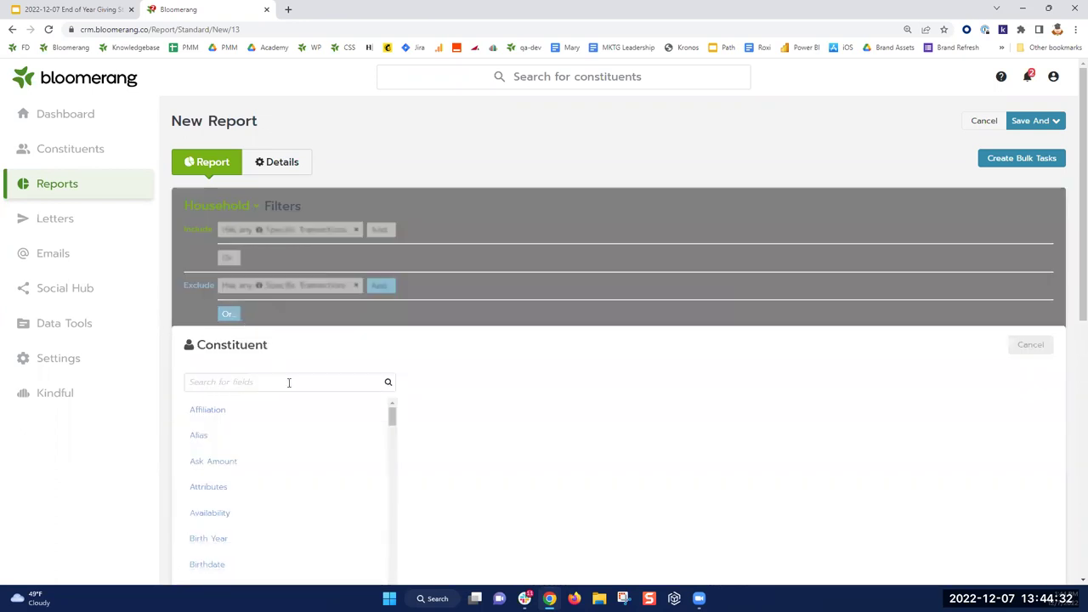
text(report)
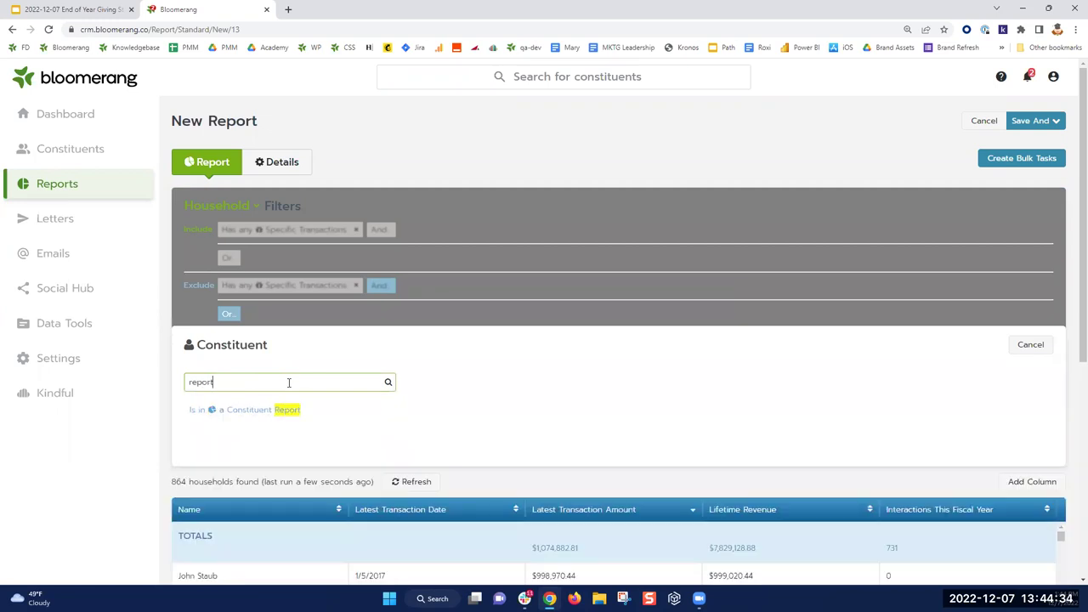
click(250, 412)
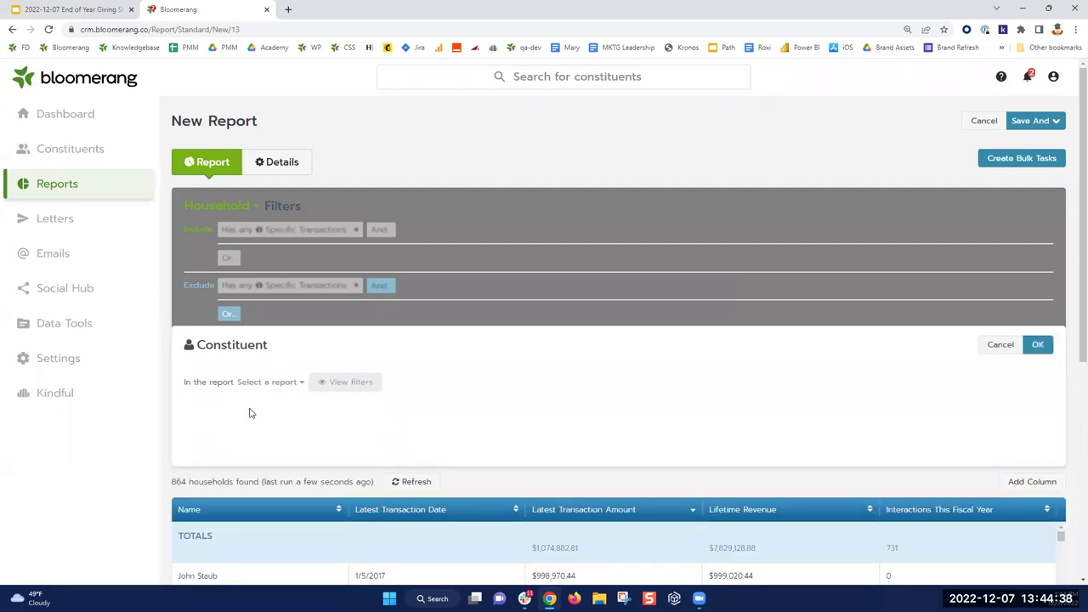
click(273, 385)
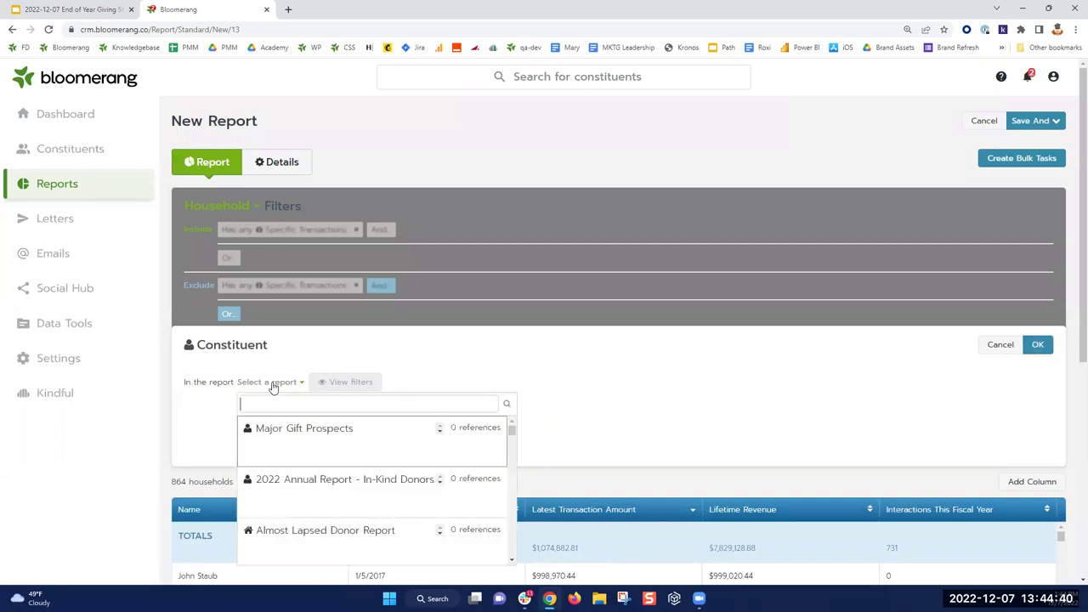
text(LYBUNT)
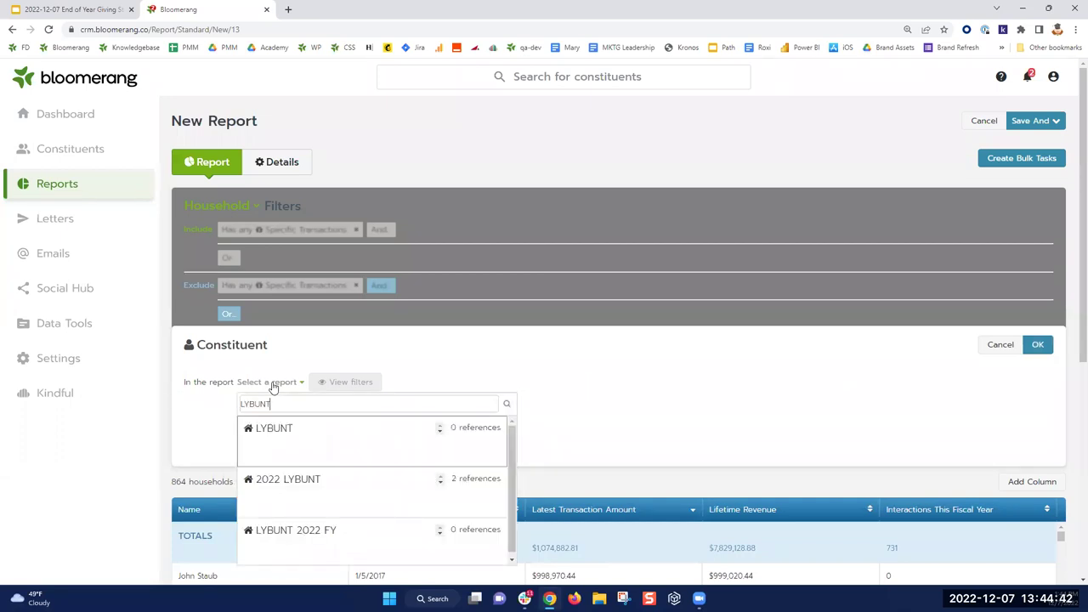
click(298, 545)
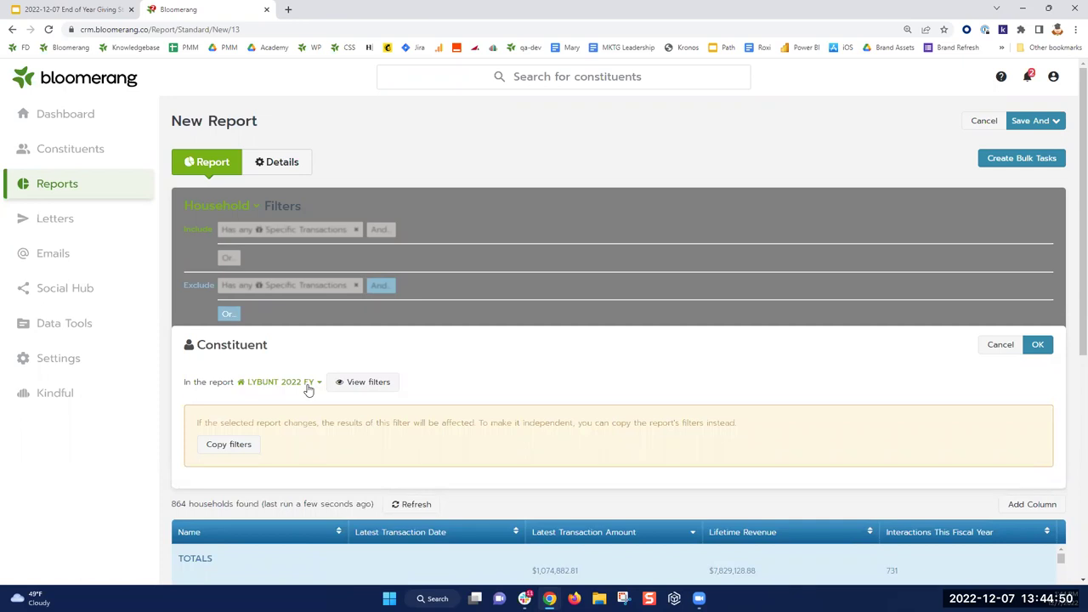
click(1037, 348)
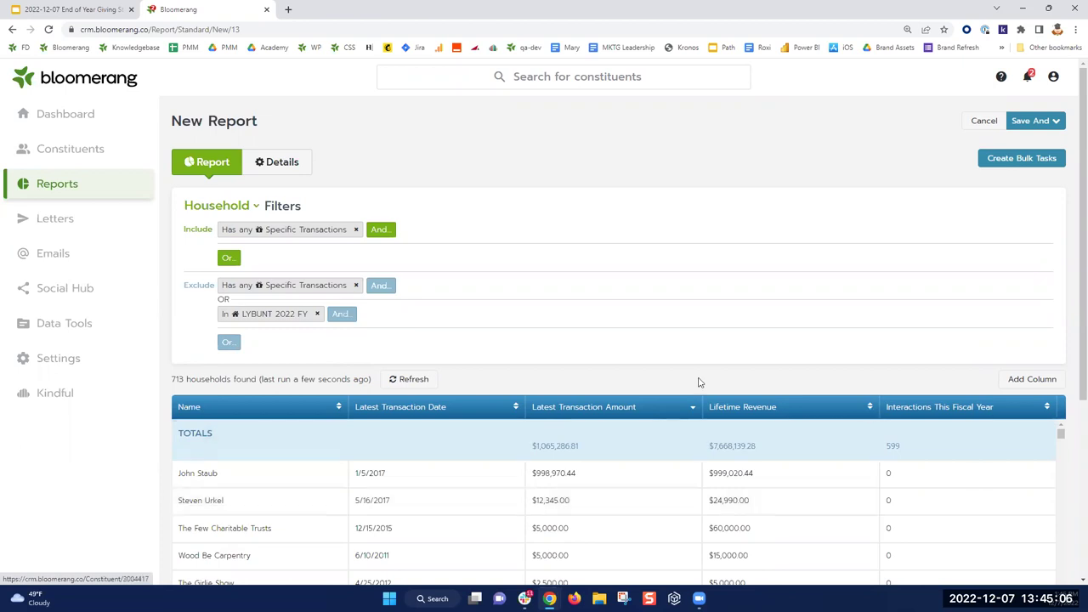
Look through the household results of the SYBUNT report with their latest transaction dates, amounts and lifetime revenue.
scroll(449, 314, down, 2)
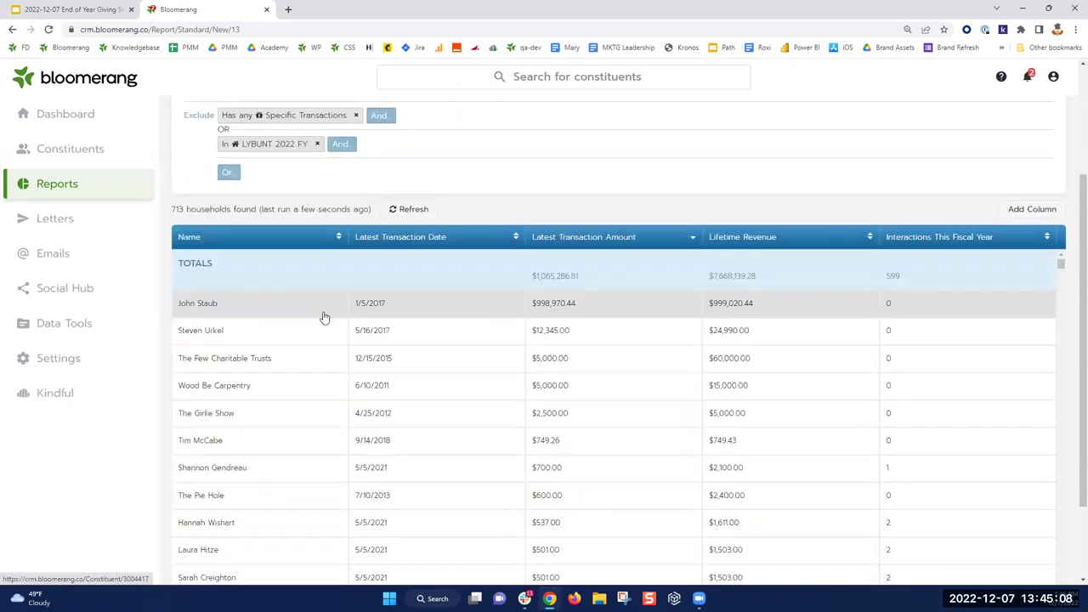
scroll(319, 323, down, 5)
scroll(308, 333, down, 8)
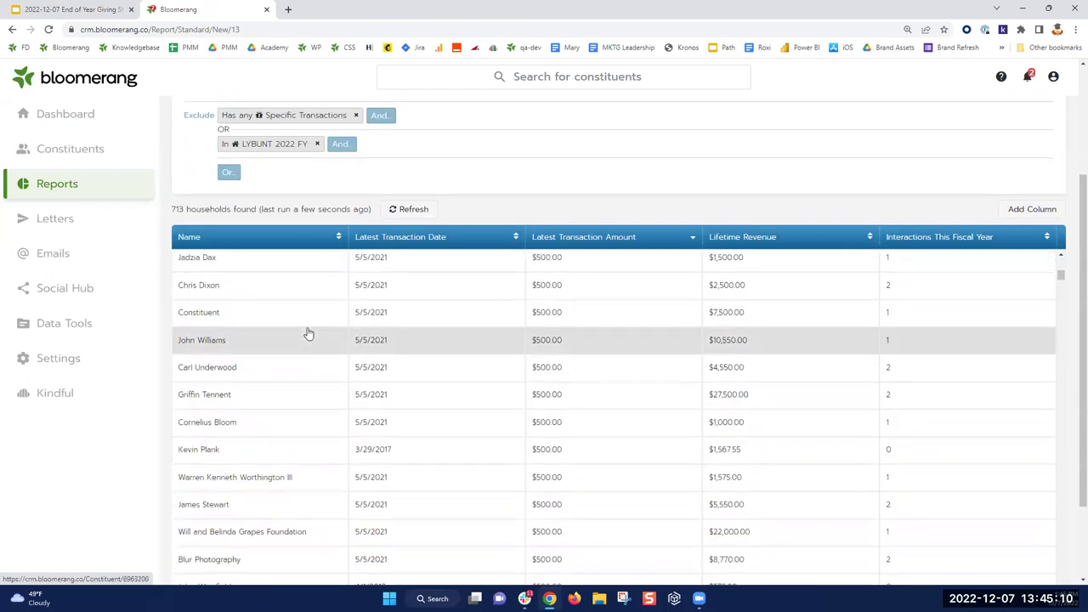
scroll(329, 341, up, 4)
scroll(330, 342, up, 9)
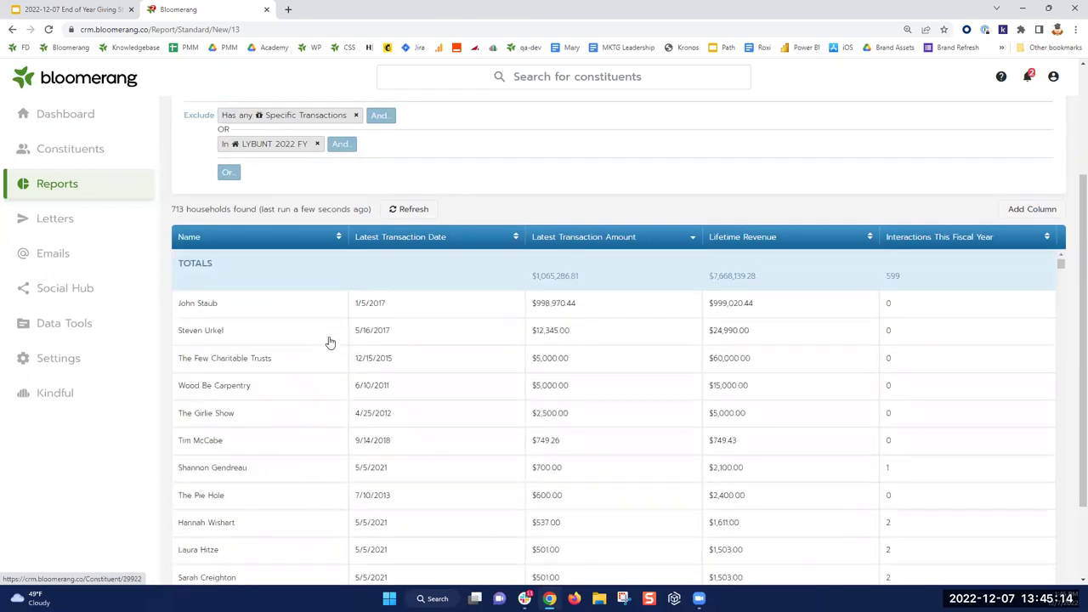
scroll(481, 210, up, 3)
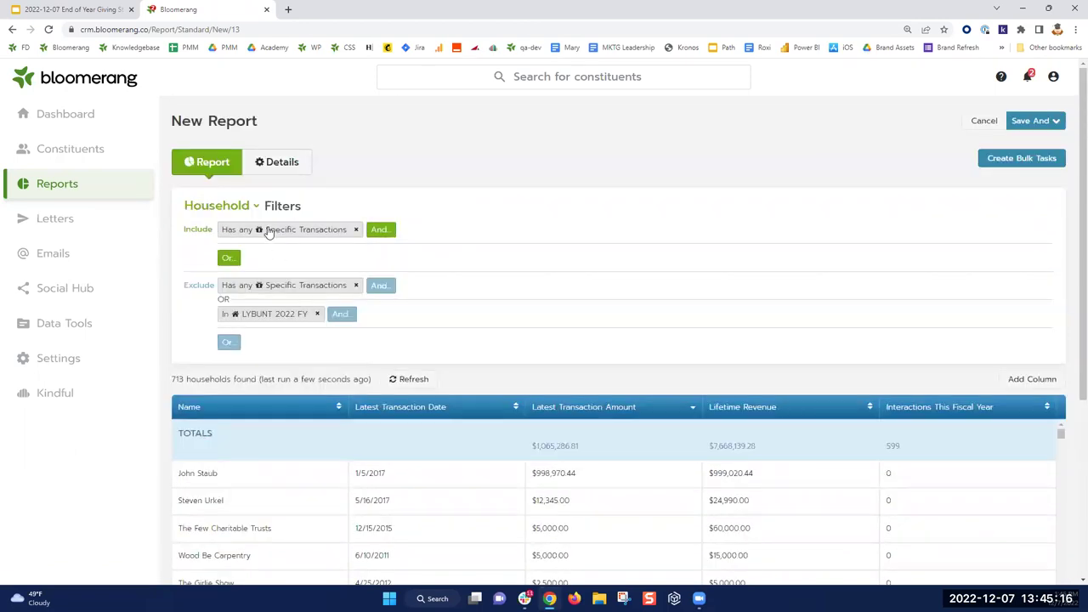
Name the report "SYBUNT 2022 FY" and save it while keeping it open for editing.
click(281, 166)
click(308, 220)
text(SYBUINT)
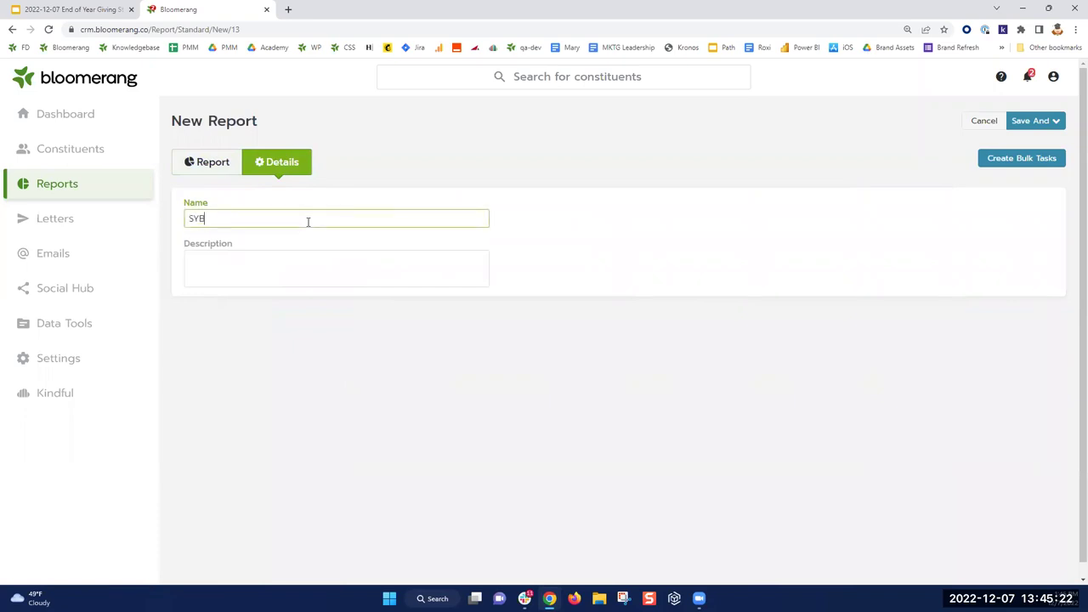
key(BackSpace)
key(BackSpace)
key(BackSpace)
text(NT 2022 FY)
click(1037, 121)
click(1039, 151)
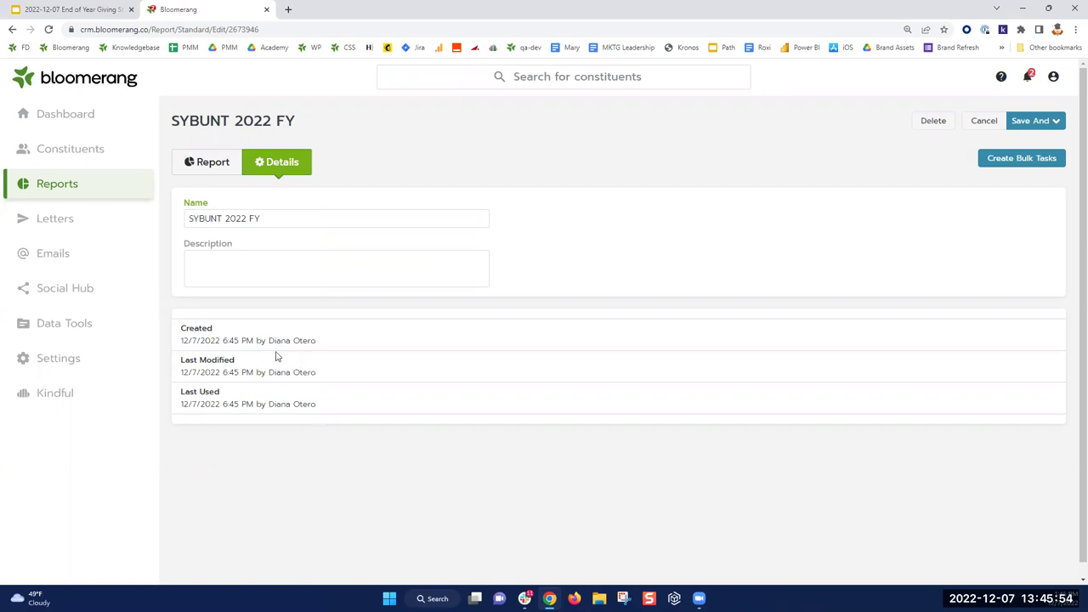
Create a constituent-based letter named "End of Year Appeal" with the purpose Solicitation, keeping one letter per household.
click(45, 219)
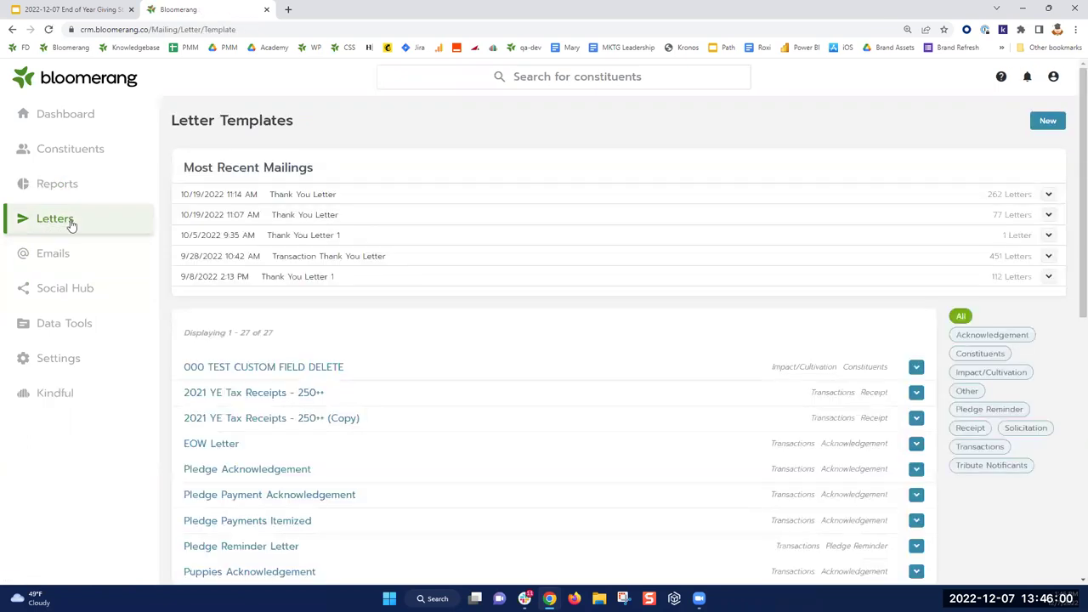
click(1048, 122)
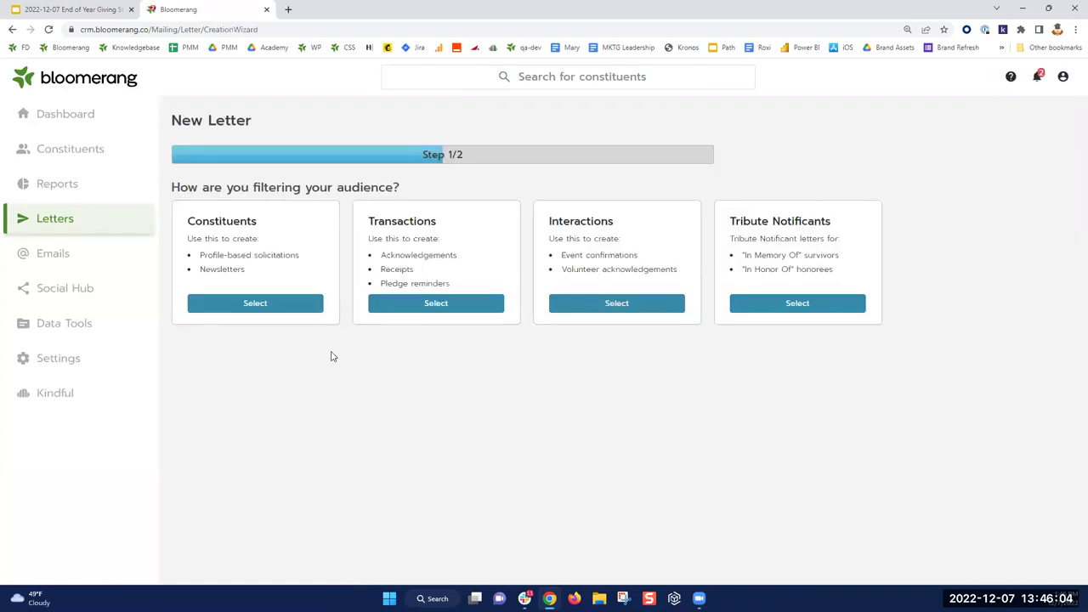
click(261, 310)
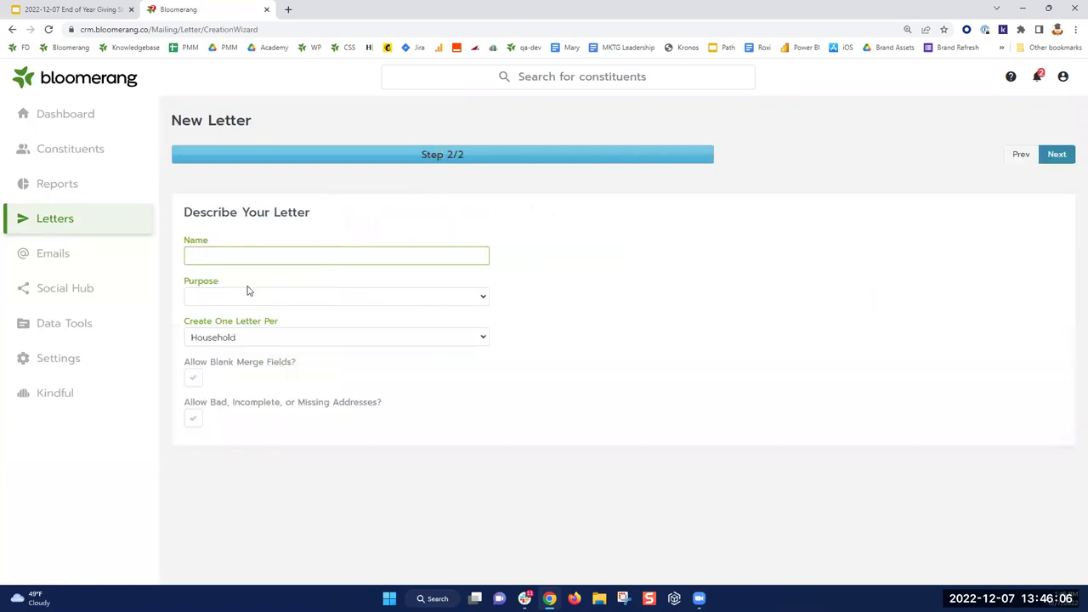
text(End of Year Appeal)
click(247, 297)
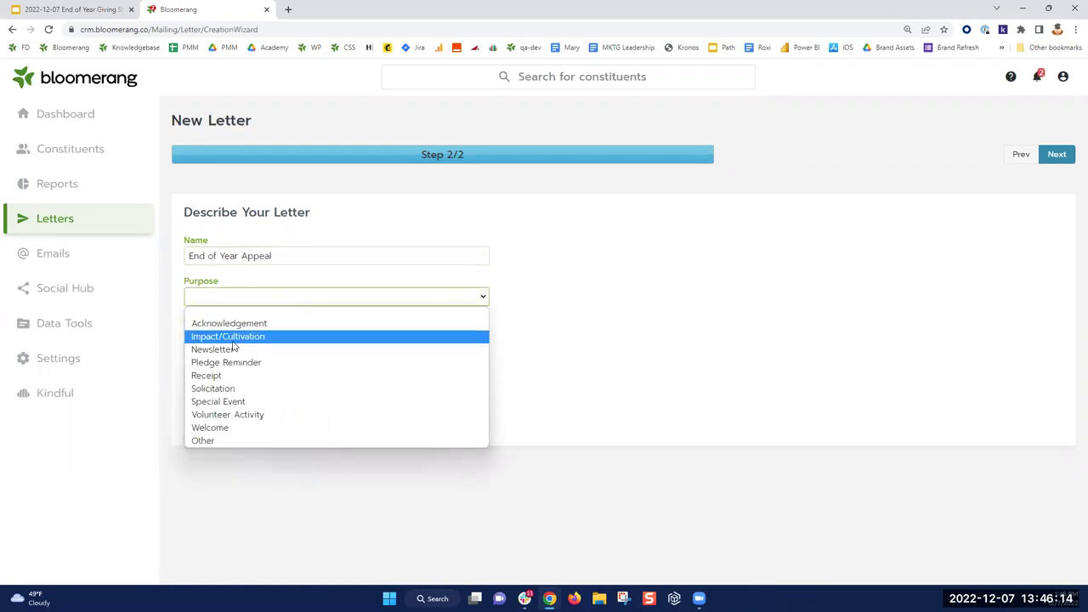
click(226, 390)
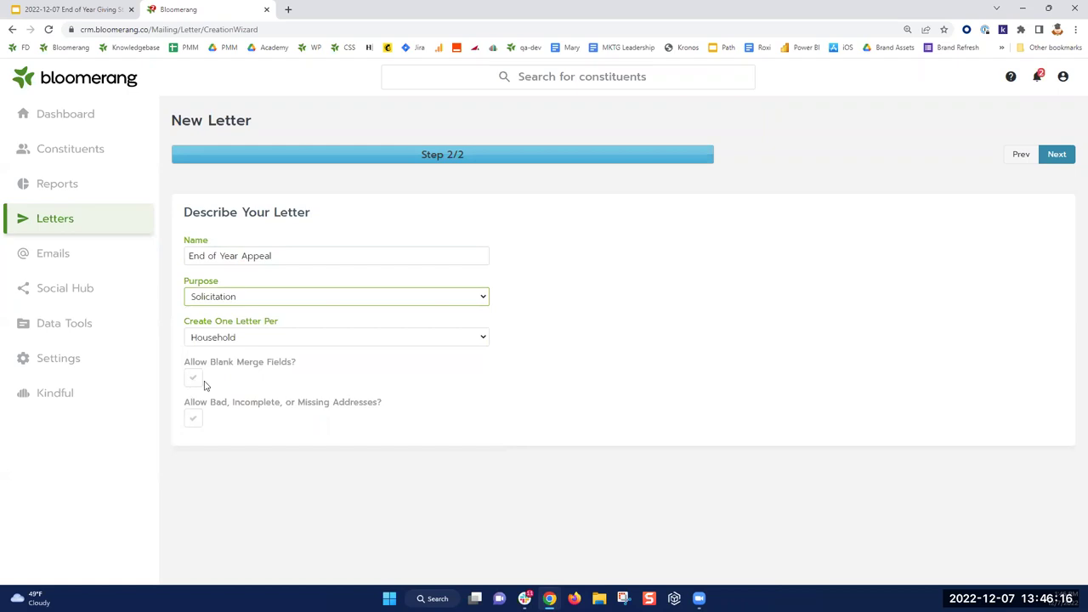
click(1055, 154)
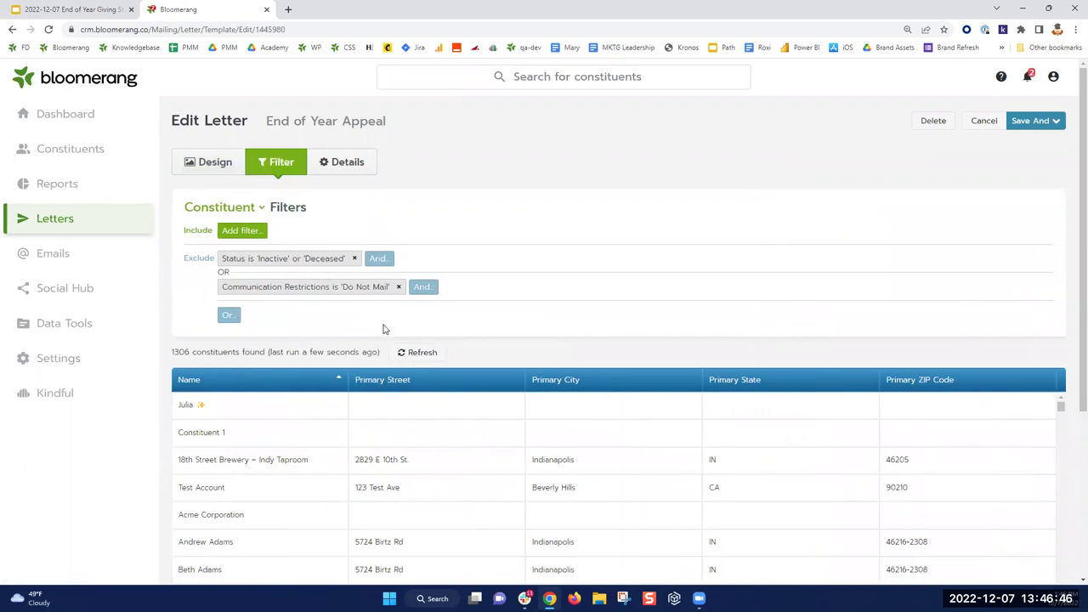
Set up an include filter on the letter for constituents in the report LYBUNT 2022 FY.
click(238, 233)
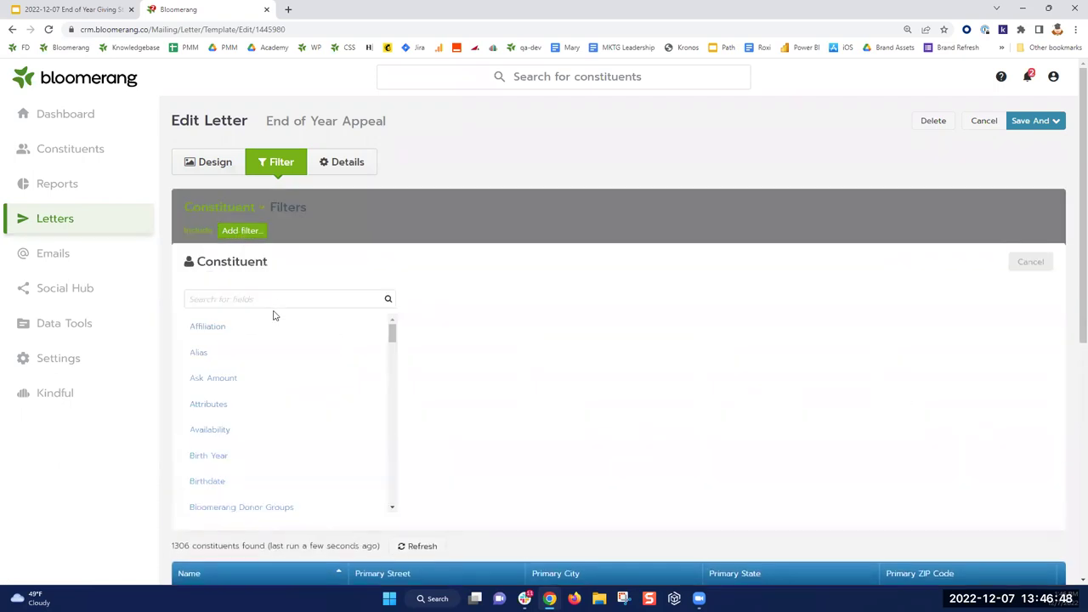
text(report)
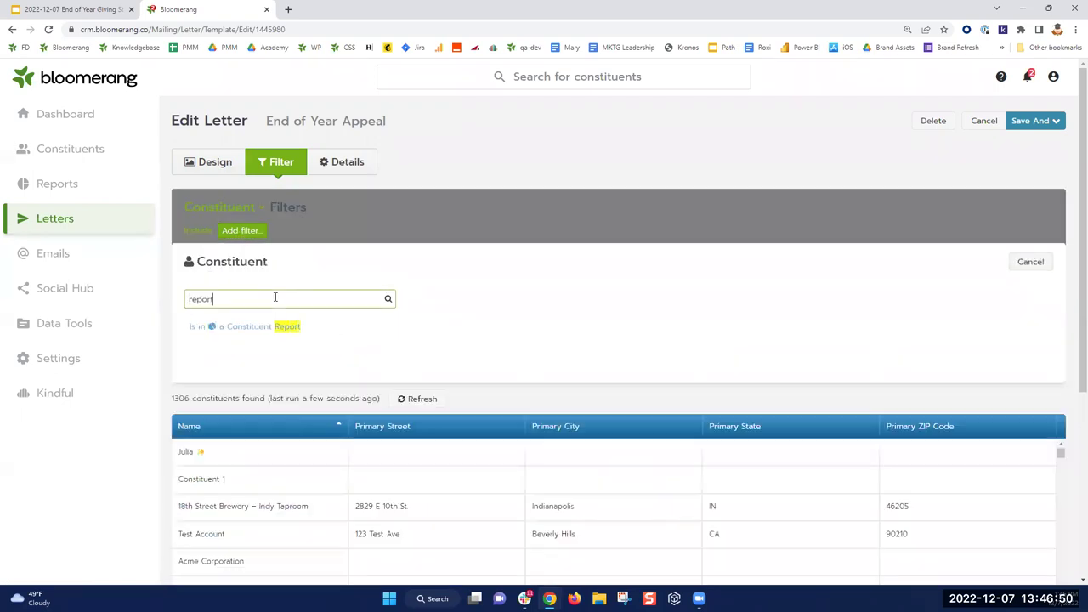
click(265, 329)
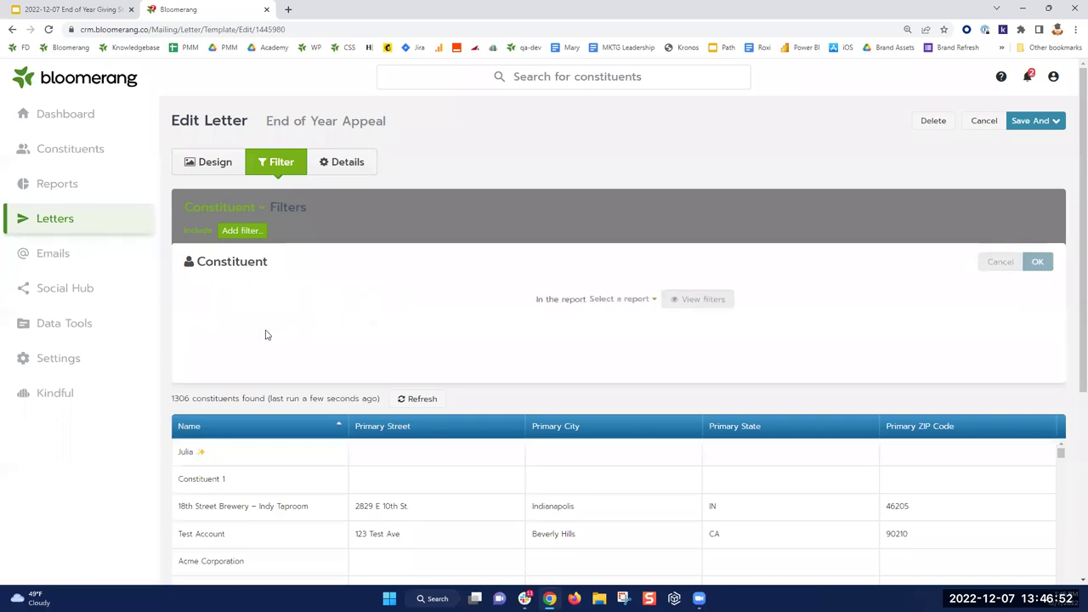
click(293, 304)
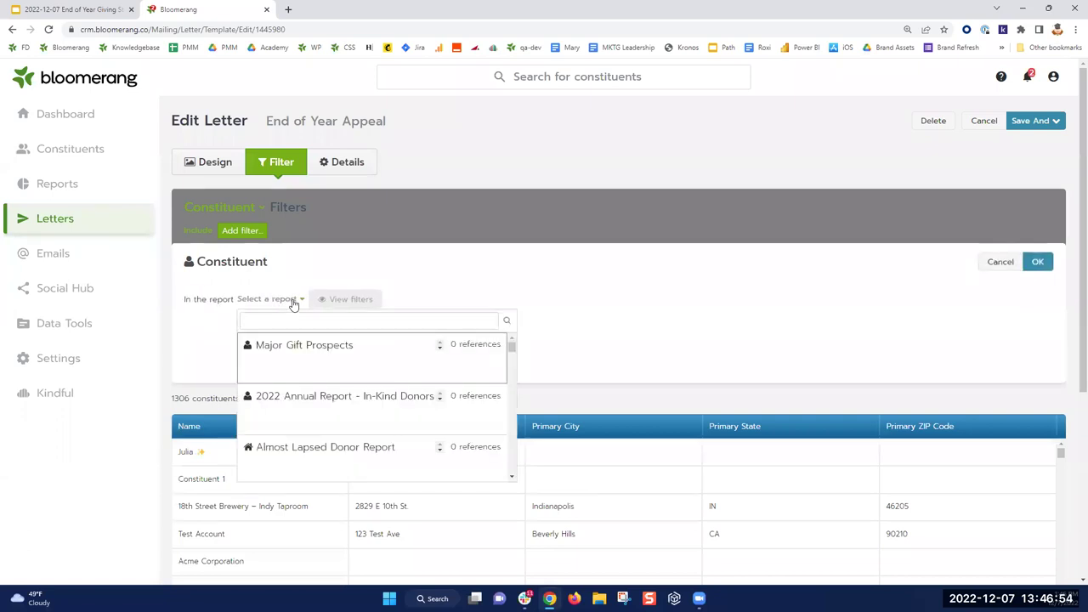
text(LKY)
key(BackSpace)
key(BackSpace)
text(YBNU)
key(BackSpace)
key(BackSpace)
text(UNT)
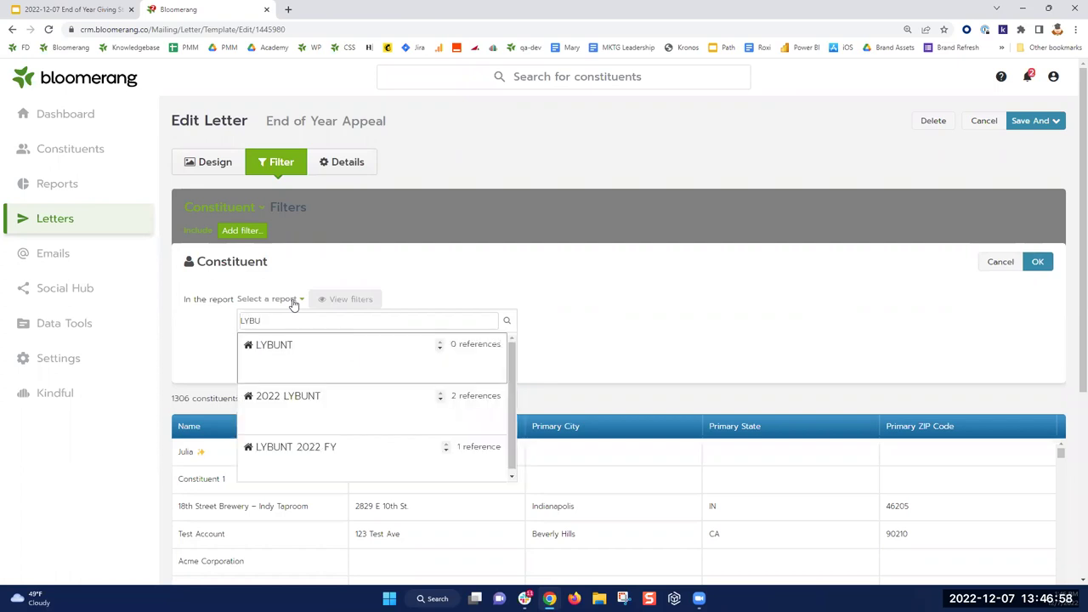
click(311, 454)
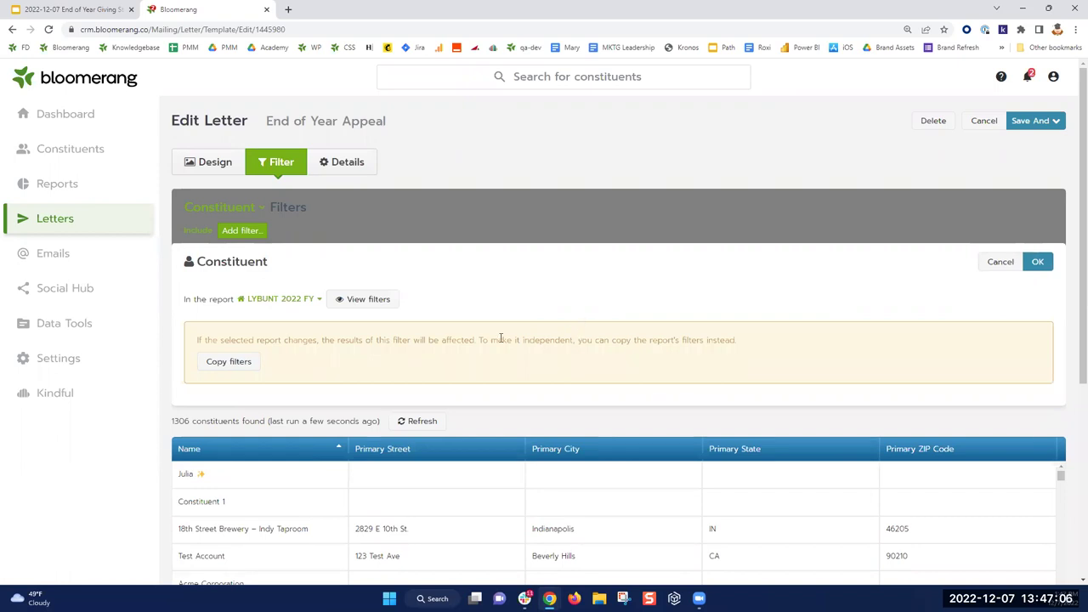
Apply the letter's report filter after viewing the report's criteria, and save the letter while continuing to edit.
click(374, 302)
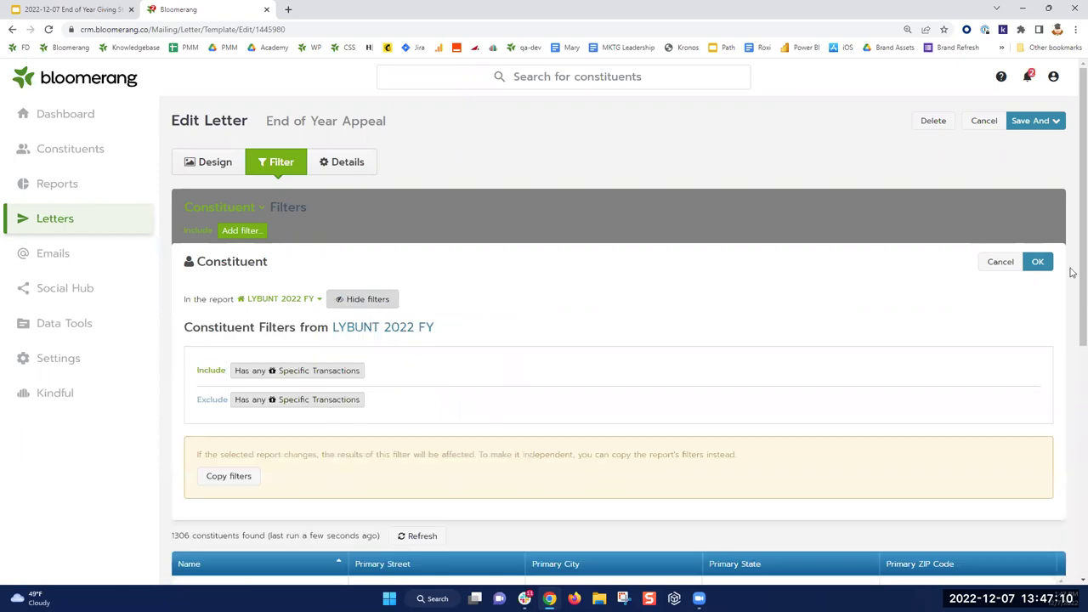
click(1032, 264)
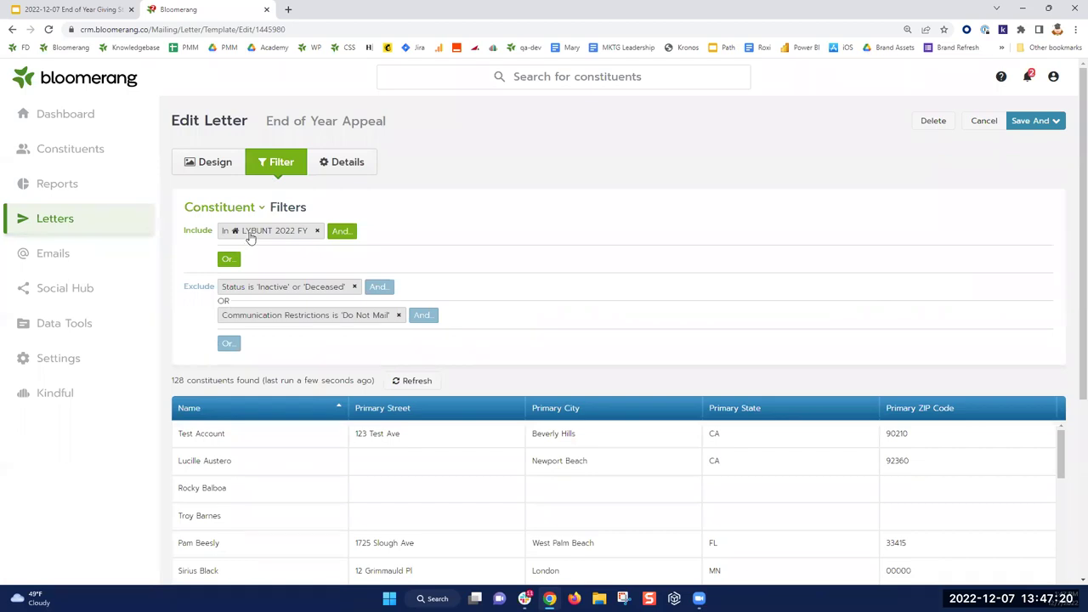
click(1052, 124)
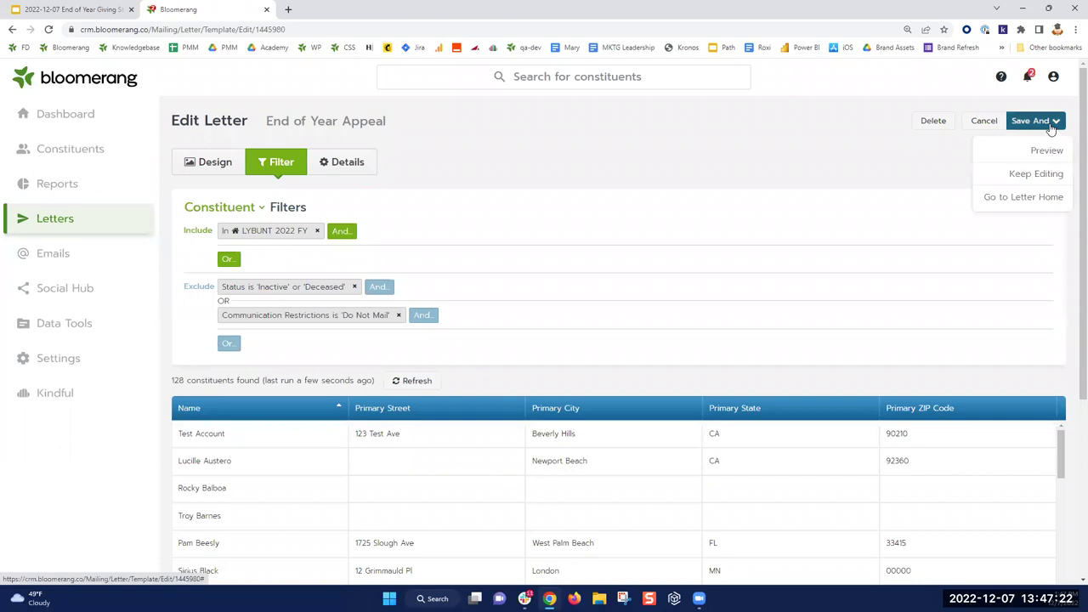
click(1045, 173)
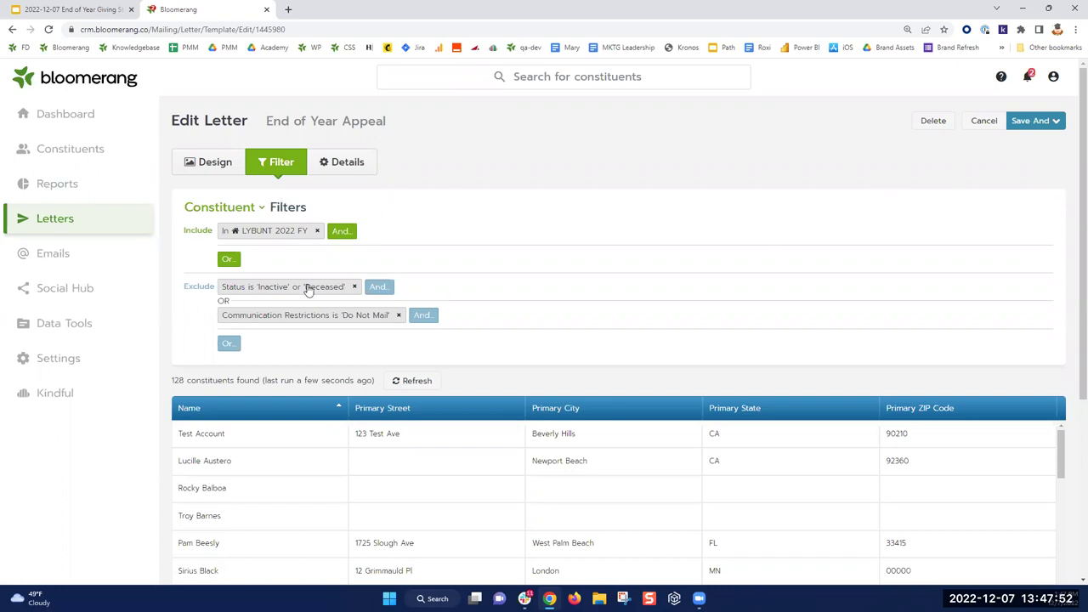
Start a new report from the Employer Relationships template and review its Specific Relationships include filter.
click(70, 190)
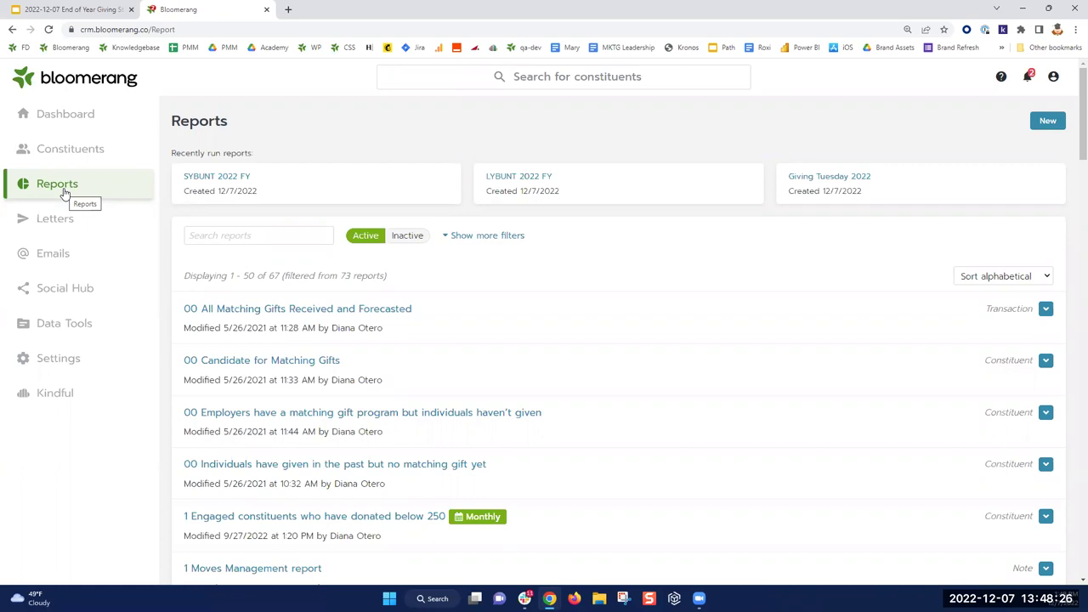
click(1054, 124)
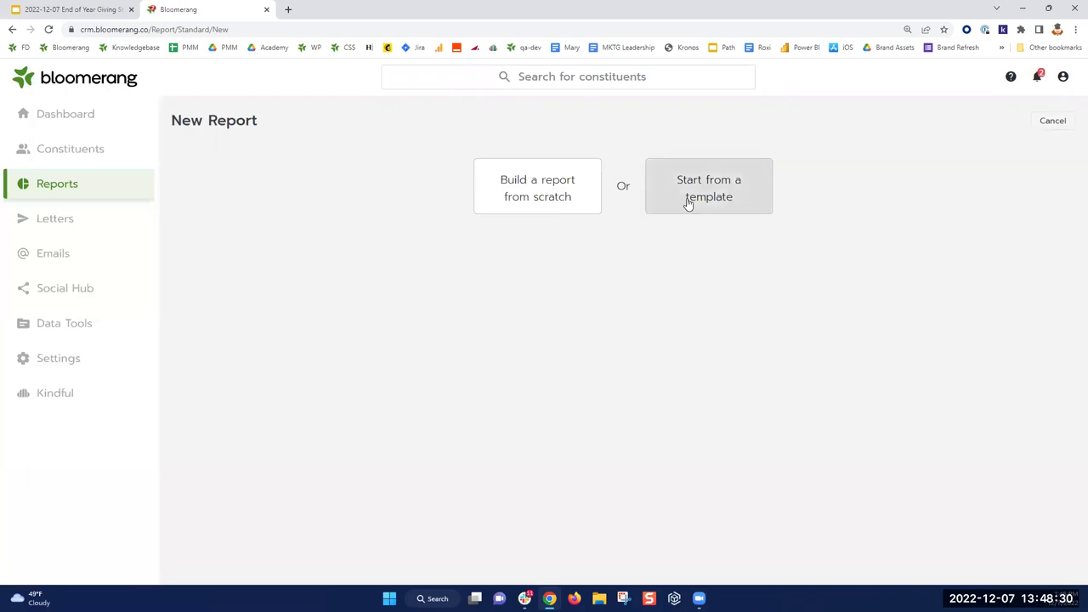
click(688, 203)
scroll(425, 361, down, 4)
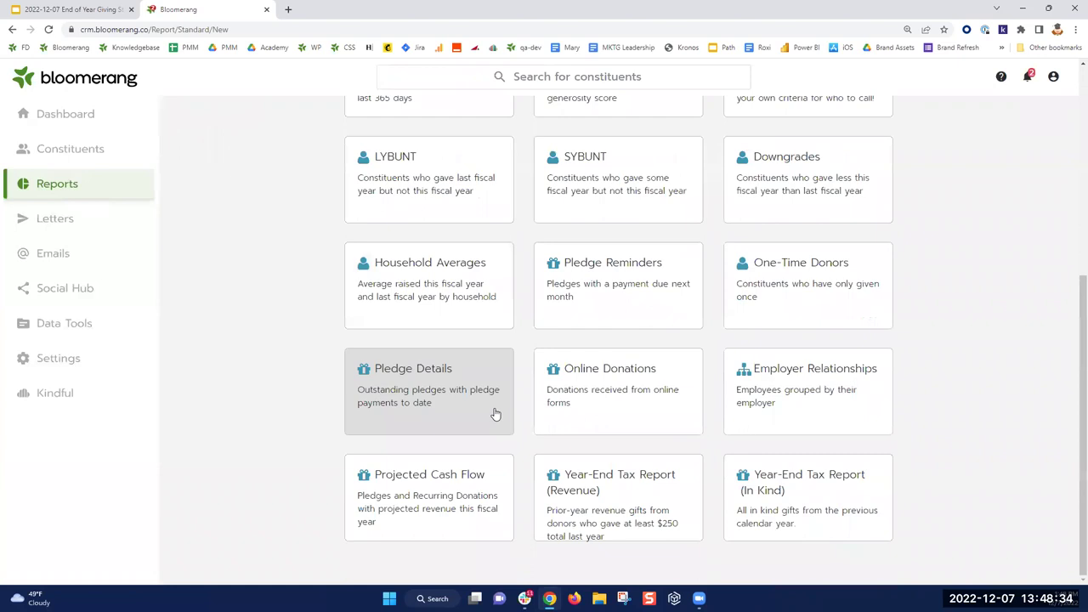
click(815, 400)
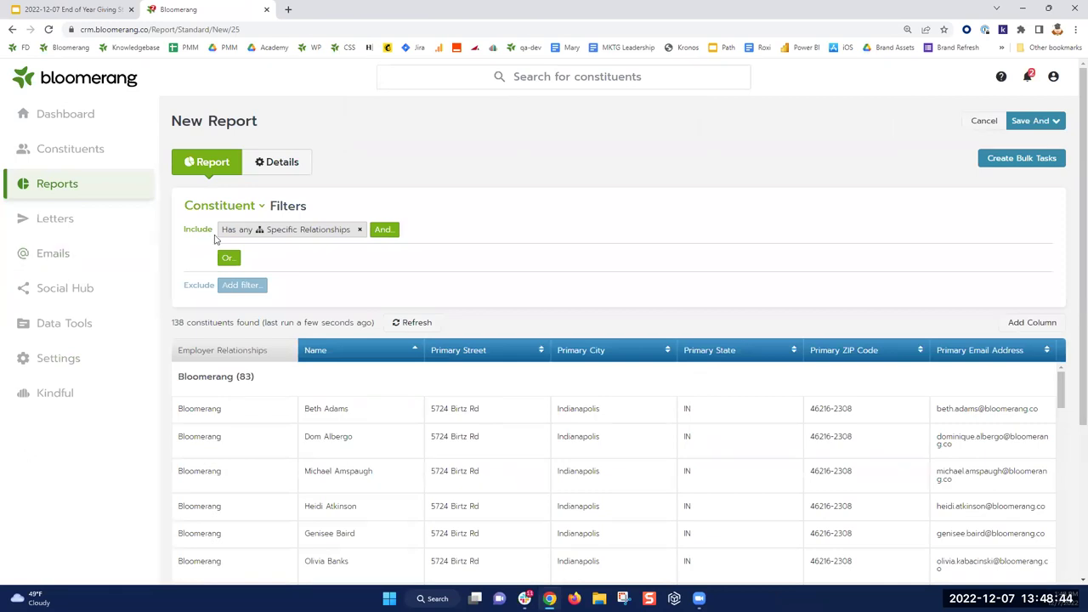
click(225, 234)
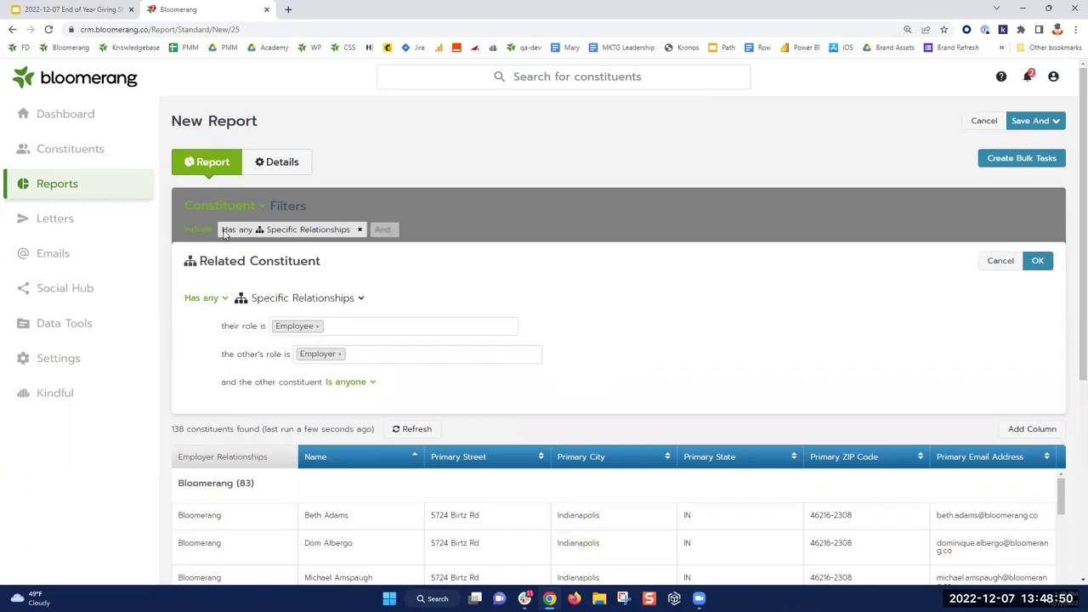
click(1037, 263)
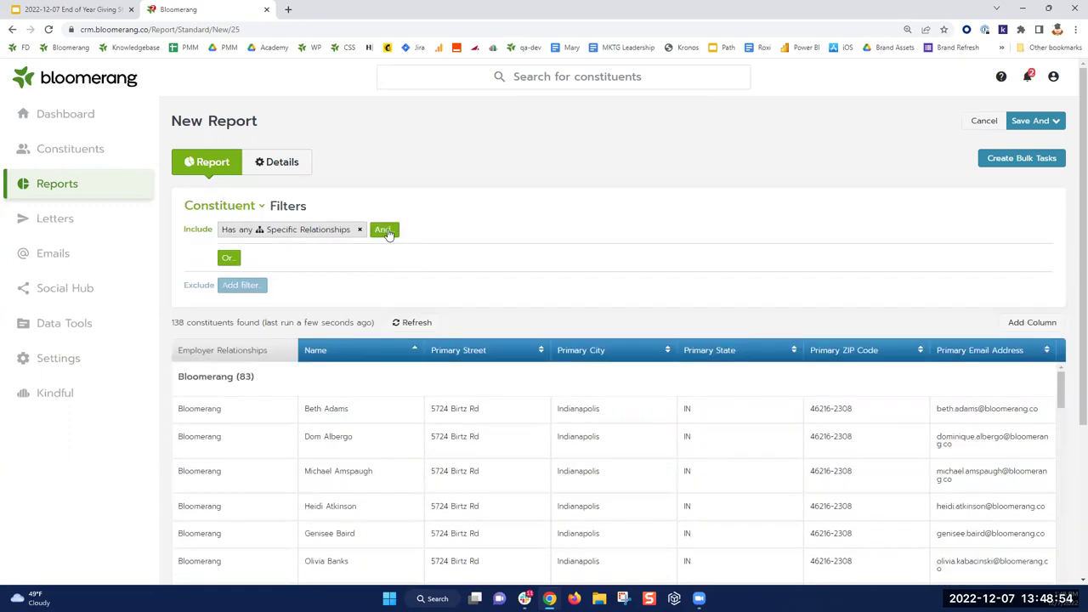
Add a further include condition to the report for constituents who have any Specific Transactions.
click(386, 230)
click(275, 292)
text(has tra)
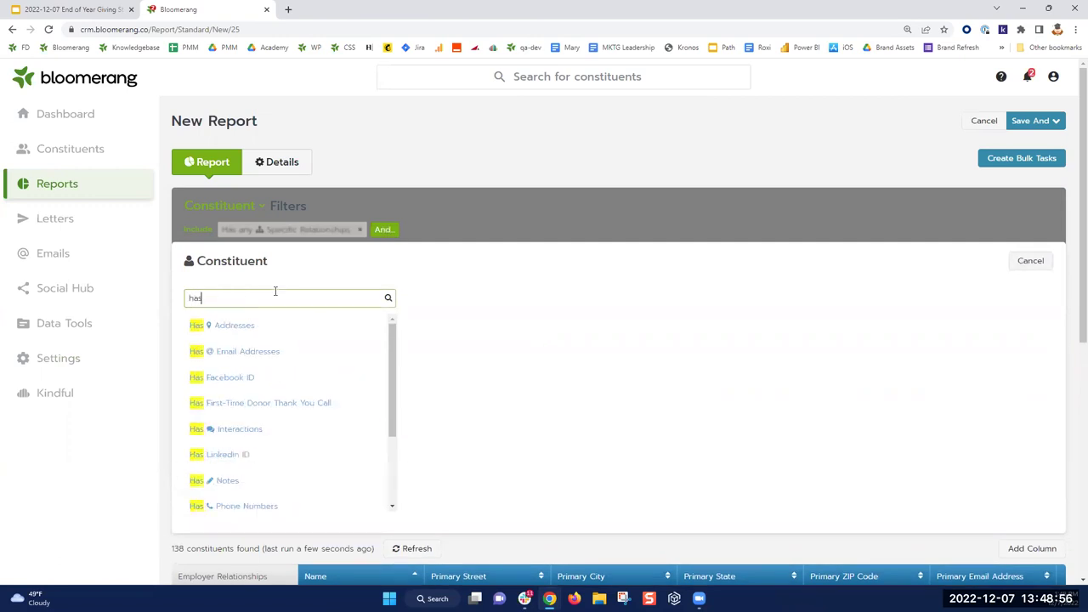
click(241, 332)
click(257, 302)
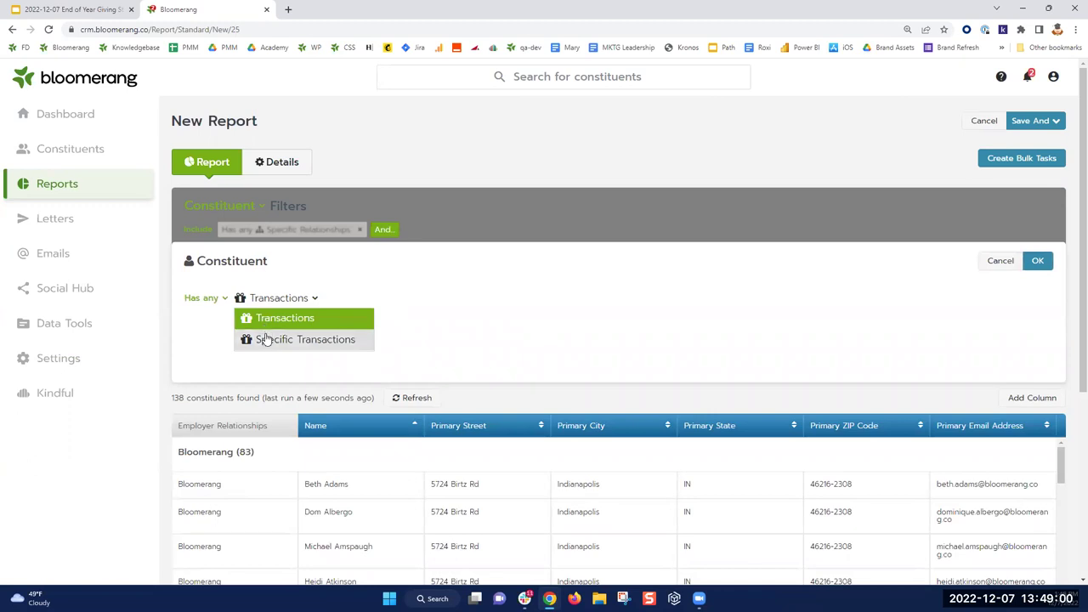
click(271, 337)
Limit the transactions condition to dates during This fiscal year and apply it to the report.
click(285, 359)
text(date)
click(199, 379)
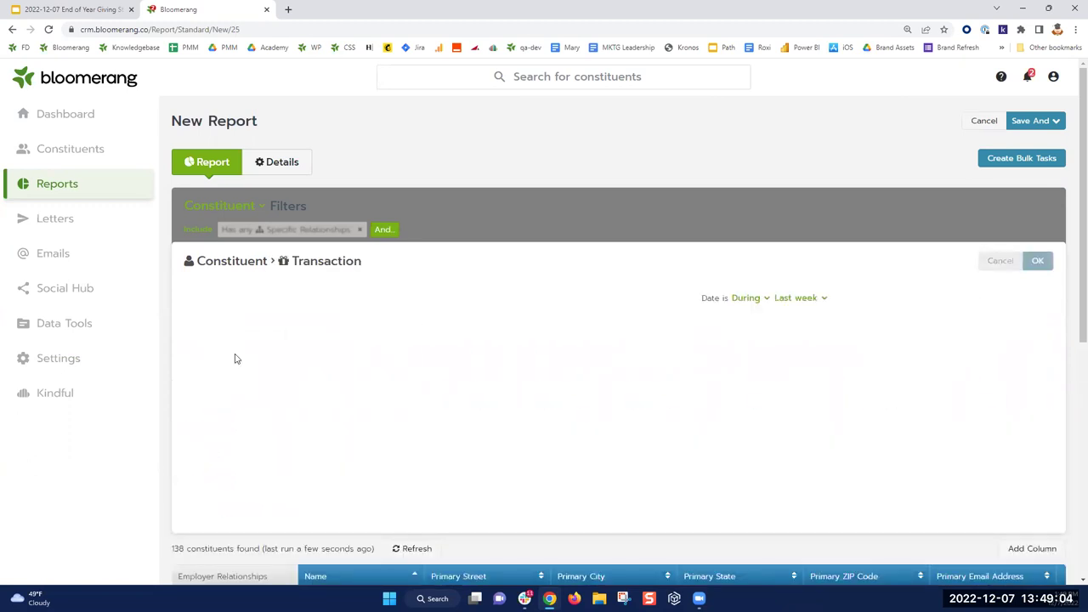
click(273, 299)
scroll(317, 349, down, 5)
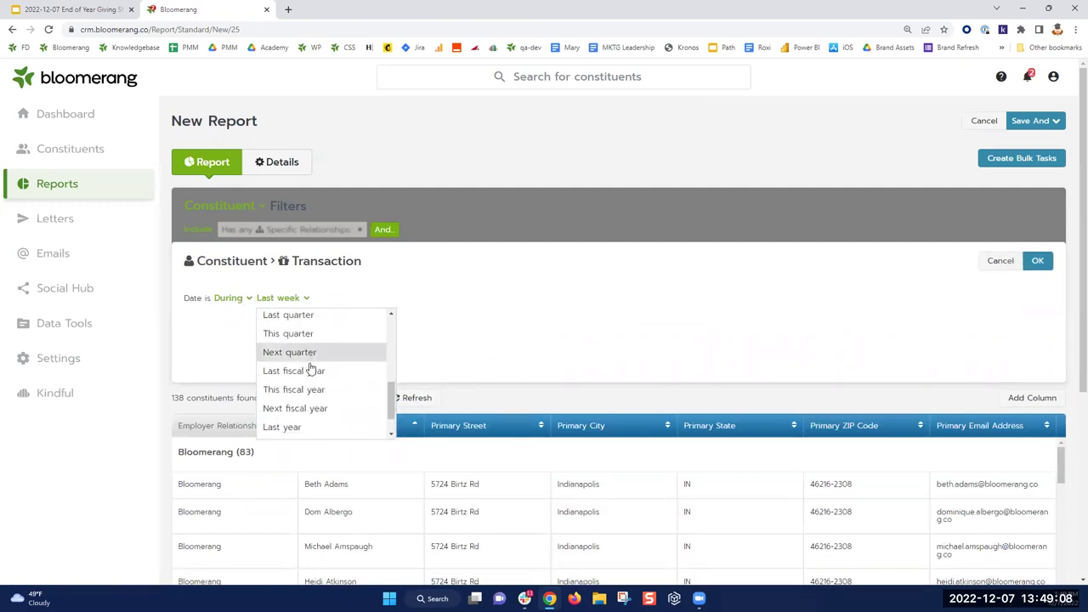
click(294, 390)
click(1036, 263)
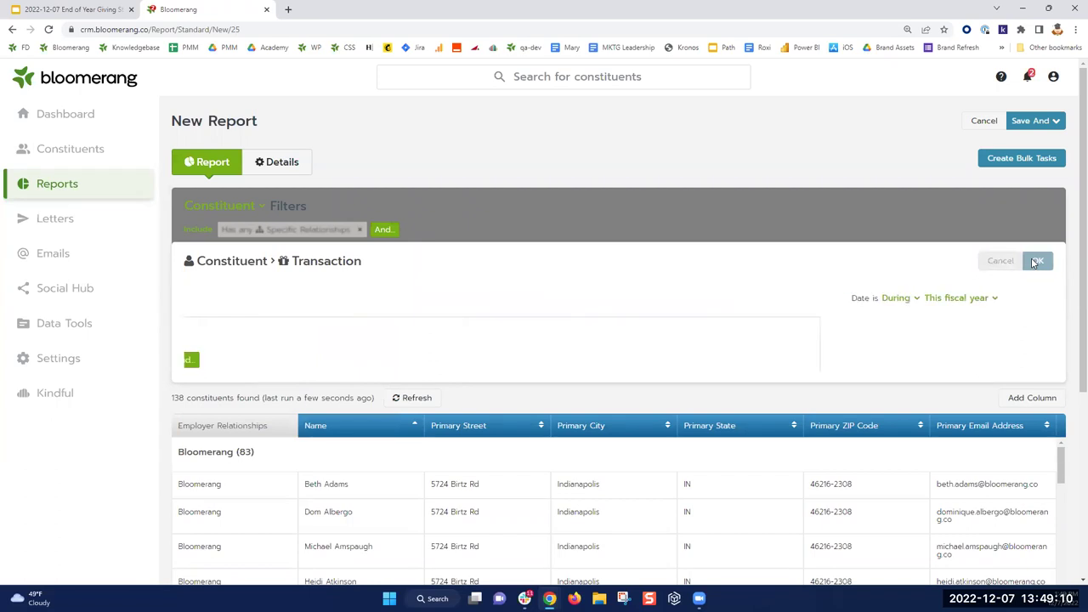
click(1037, 262)
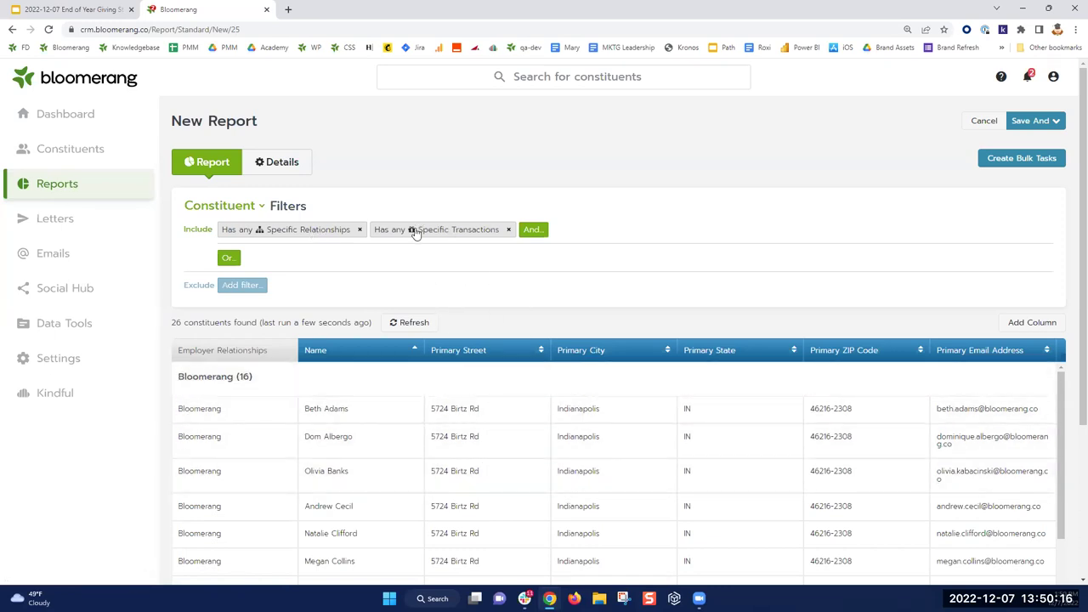
Try setting the other constituent in the Employee–Employer relationship filter to Matches.
click(295, 238)
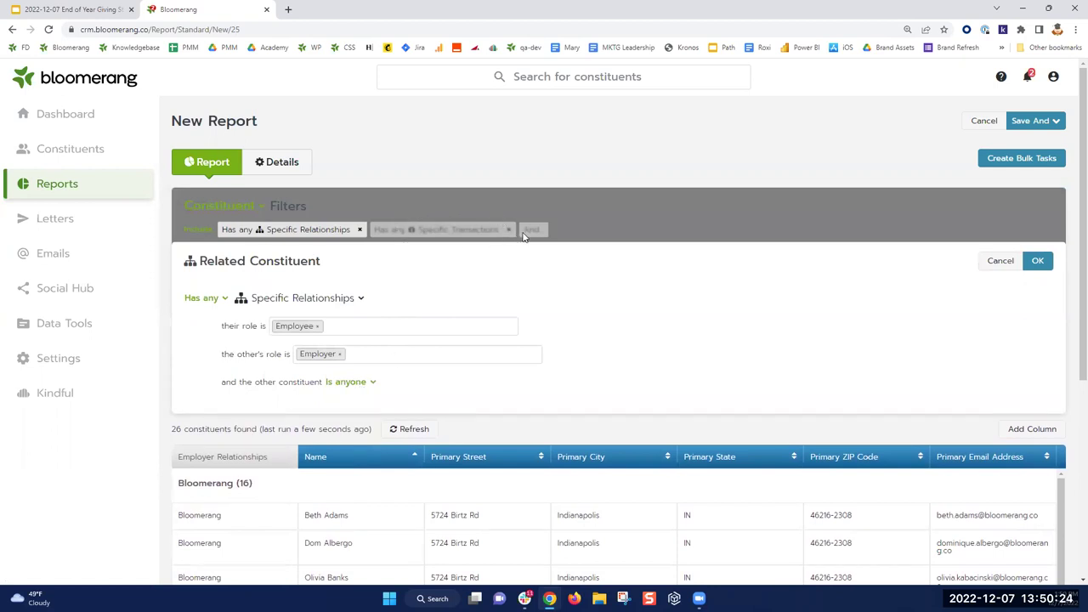
click(331, 326)
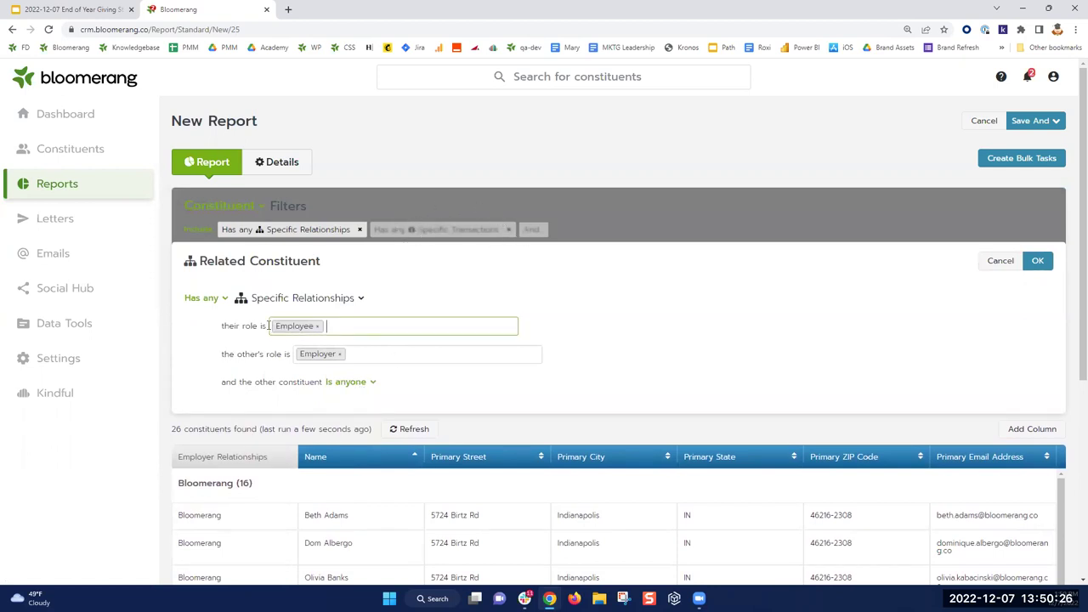
drag(223, 326, 266, 326)
click(367, 384)
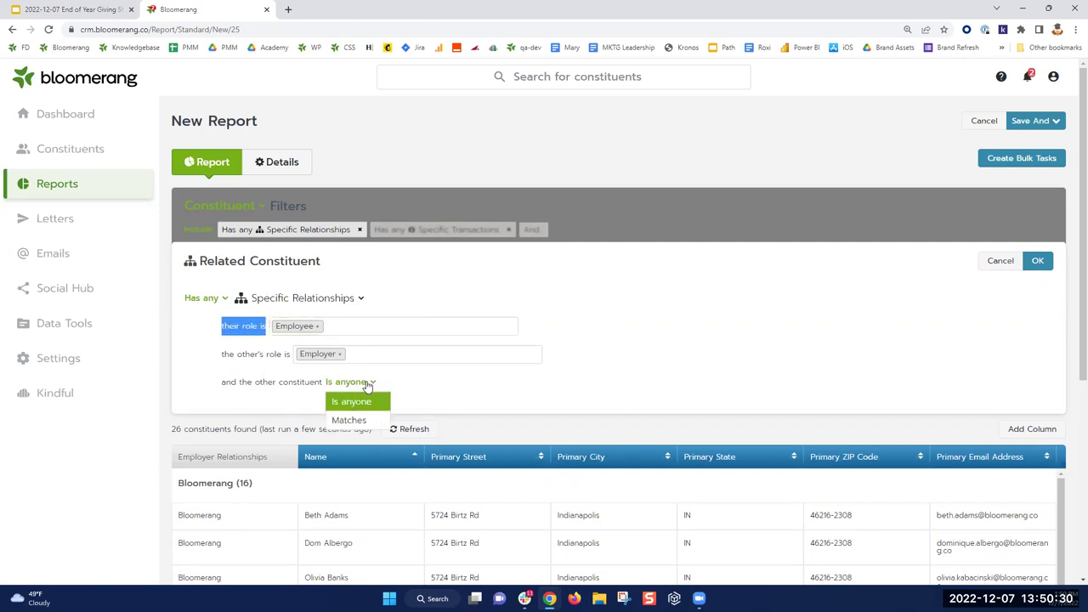
click(362, 423)
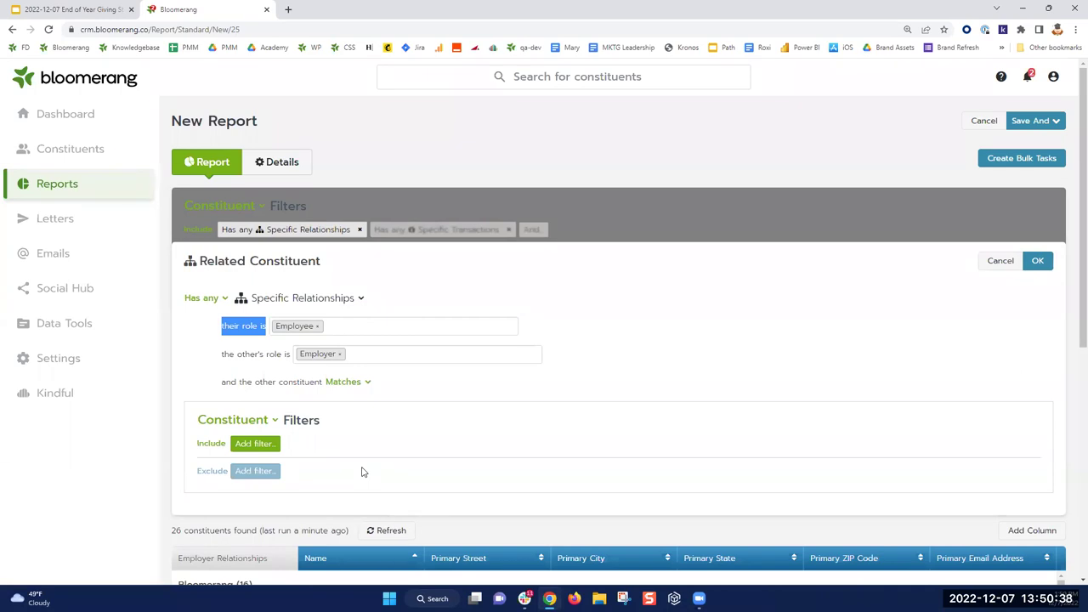
Examine the relationship filter's role settings against its nested constituent filters, cancel the filter edit and reopen it to review the employee role.
click(256, 421)
drag(257, 421, 338, 420)
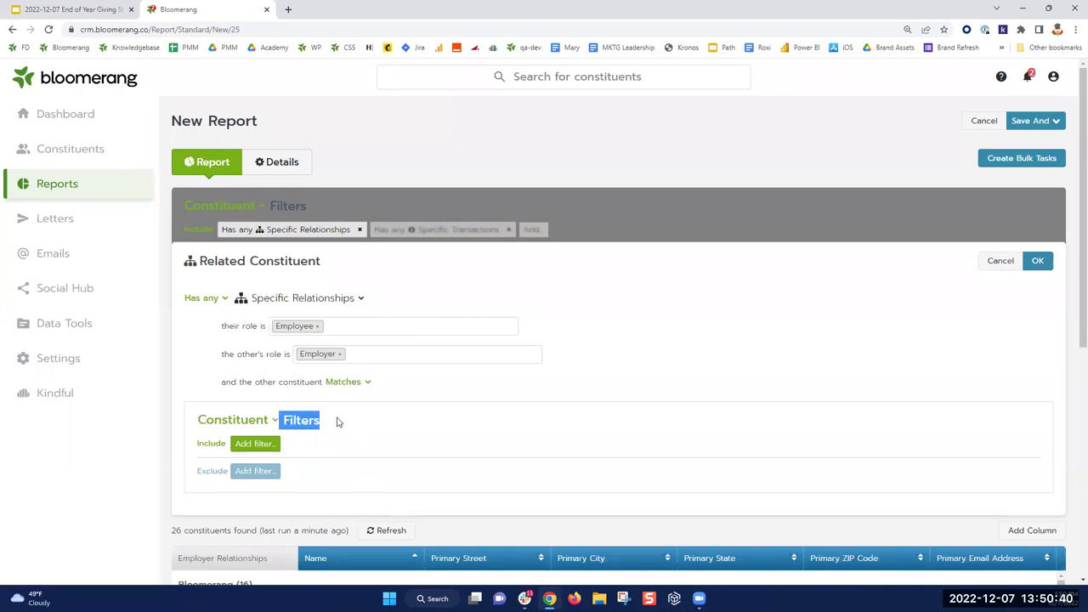
drag(221, 356, 294, 358)
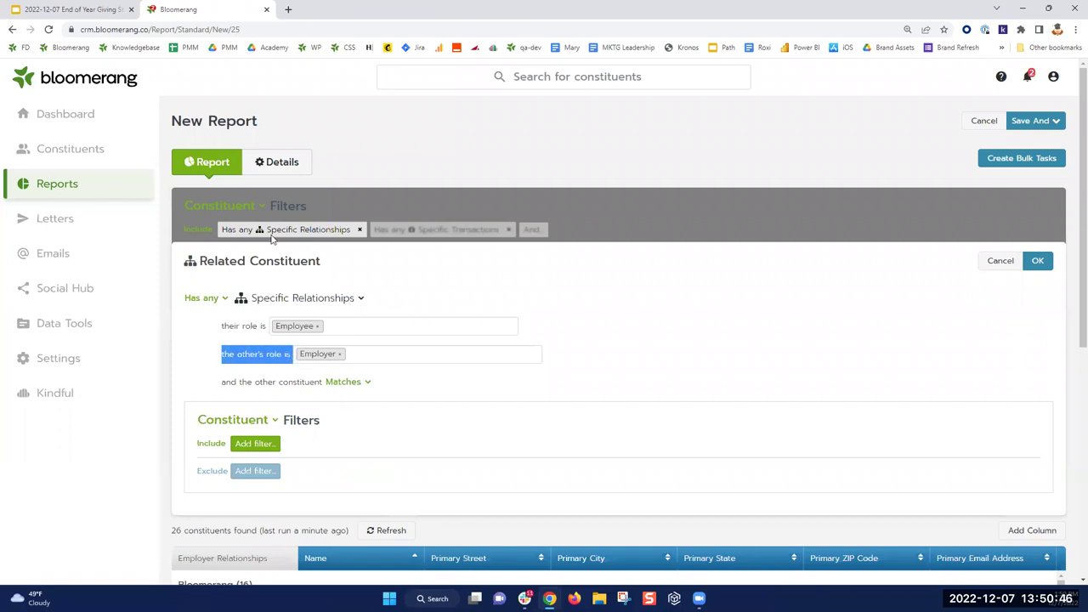
drag(221, 326, 266, 330)
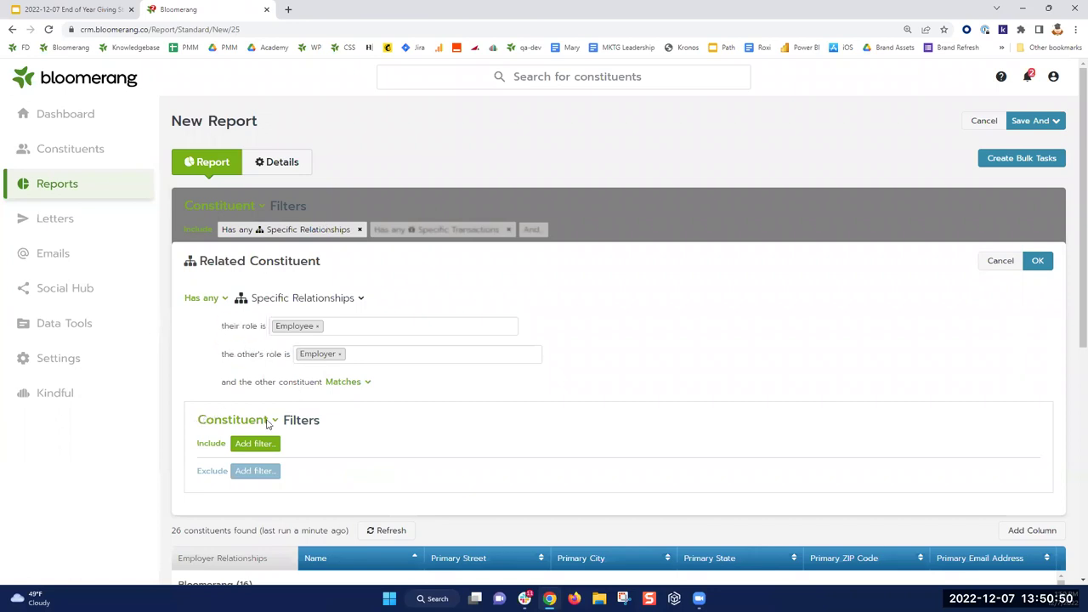
drag(271, 424, 335, 424)
drag(220, 354, 292, 356)
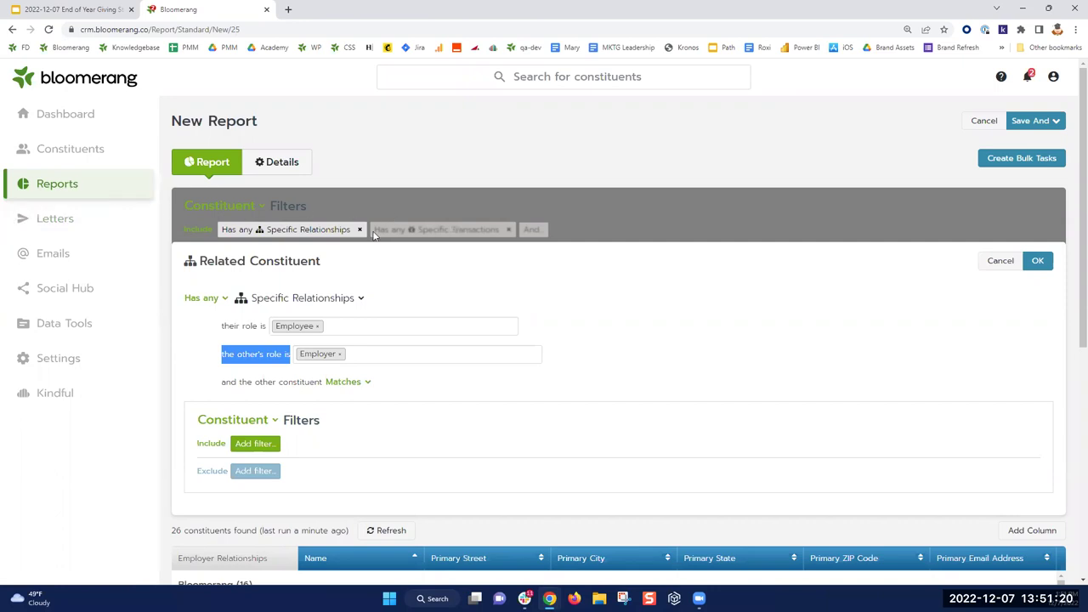
drag(196, 424, 328, 422)
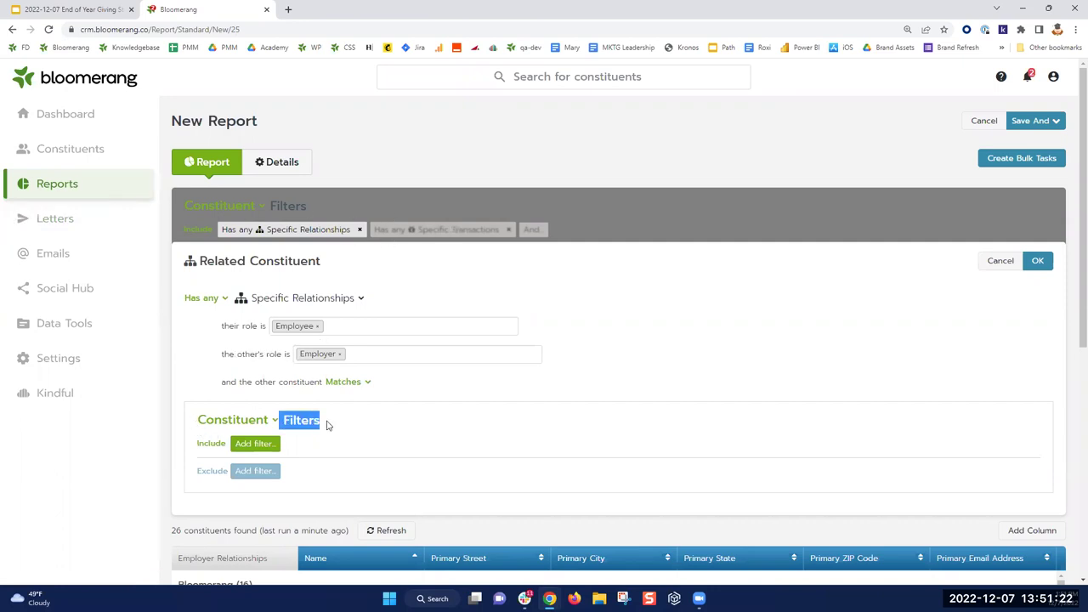
drag(220, 357, 290, 358)
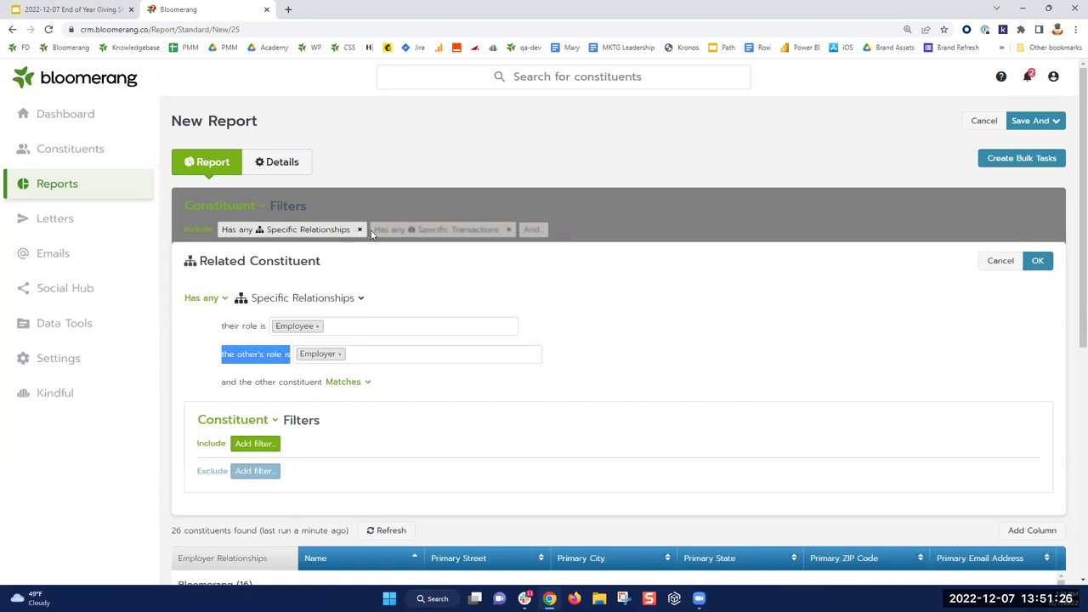
click(1000, 261)
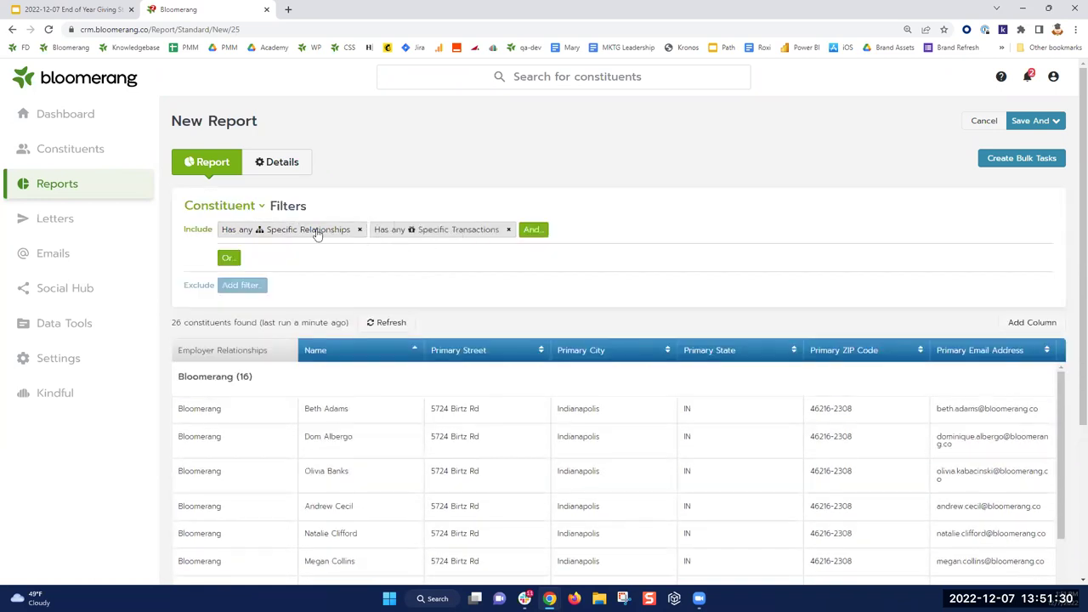
click(316, 234)
drag(223, 328, 270, 330)
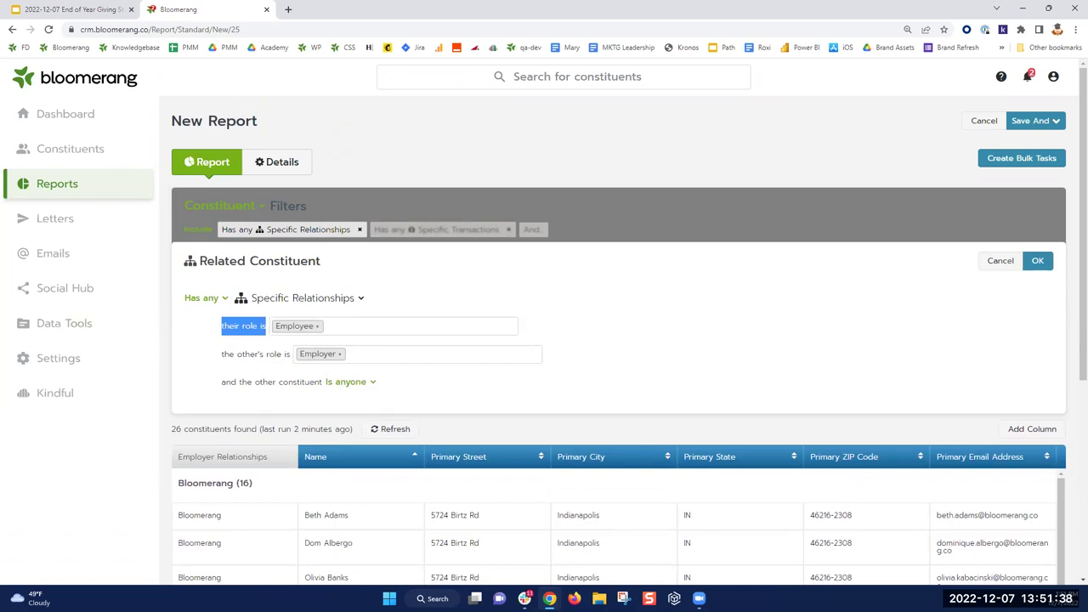
Switch to the End of Year Giving Strategy presentation in Google Slides and present the Biggest Donation Days of the Year slide.
click(54, 12)
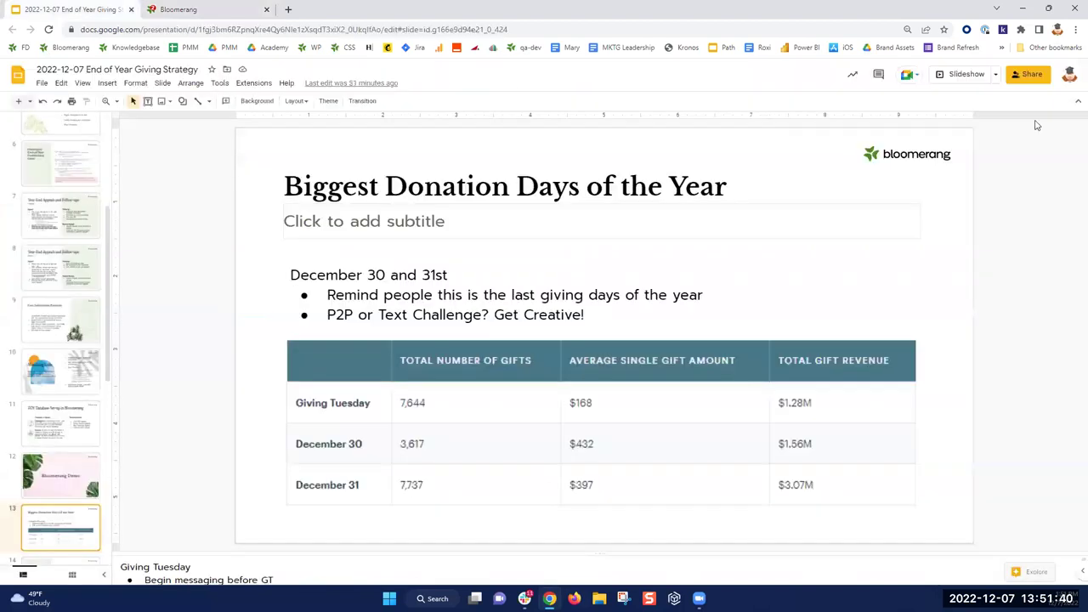
scroll(68, 425, down, 4)
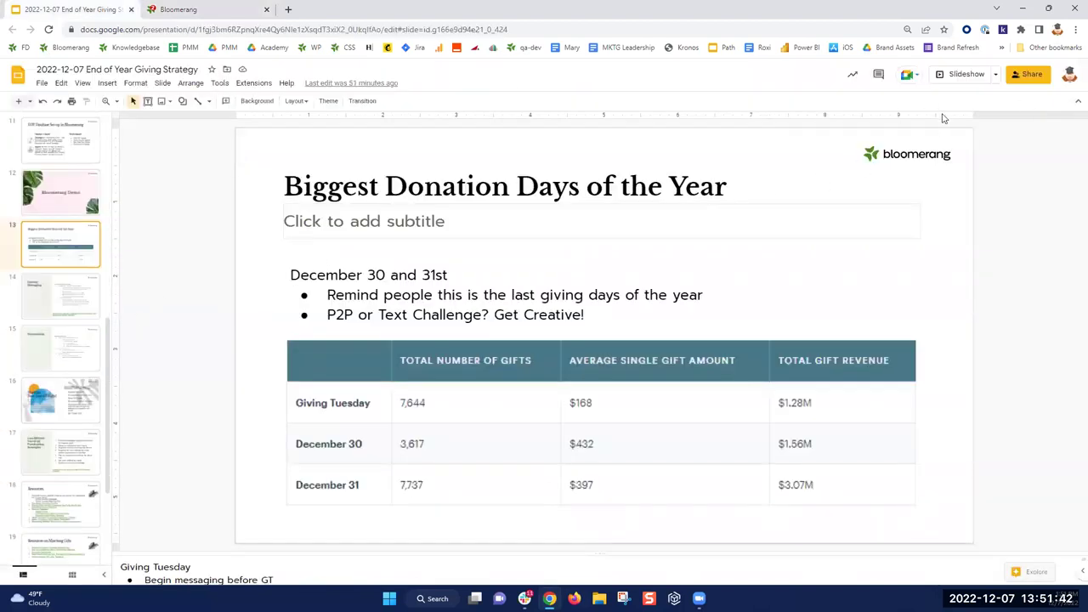
click(966, 75)
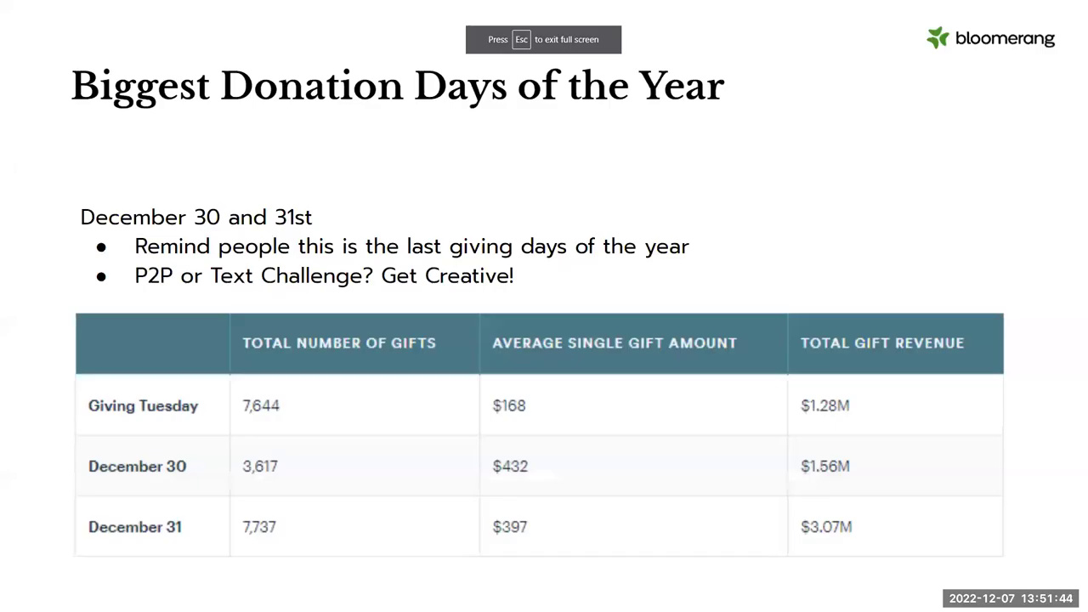